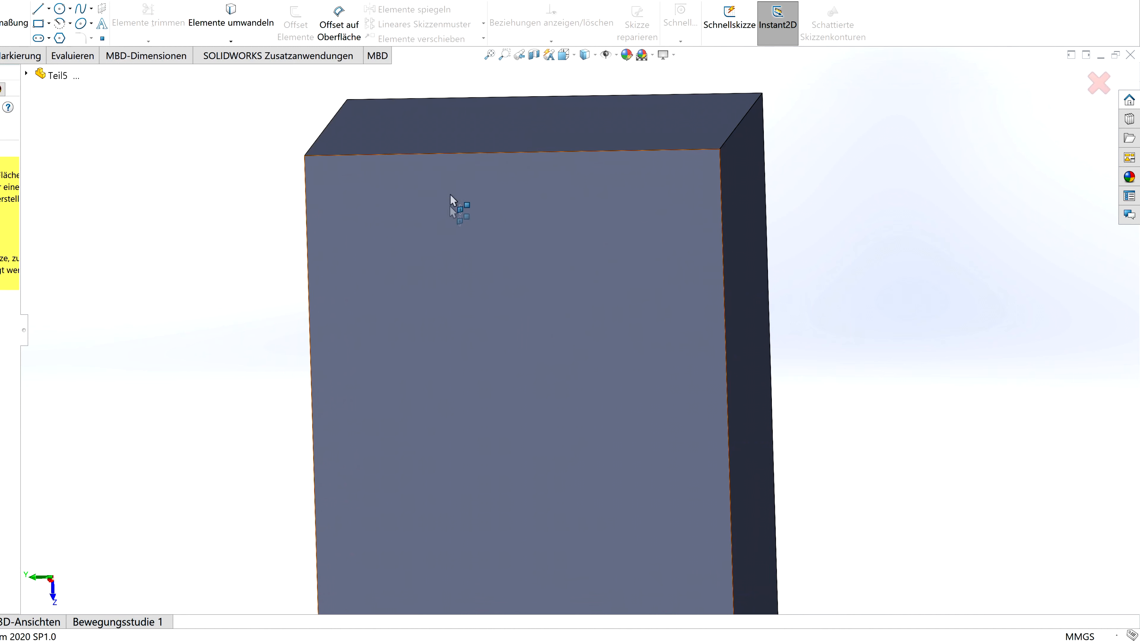
# - Sketch a rectangle near the upper edge of the block's front face and dimension its top side 2.5 mm below that edge
pyautogui.click(432, 200)
pyautogui.click(608, 264)
pyautogui.click(13, 20)
pyautogui.click(565, 198)
pyautogui.click(580, 151)
pyautogui.click(643, 181)
pyautogui.write('2,5')
pyautogui.press('Return')
# - Set the rectangle's height to 2 mm and its width to 8.5 mm
pyautogui.click(607, 253)
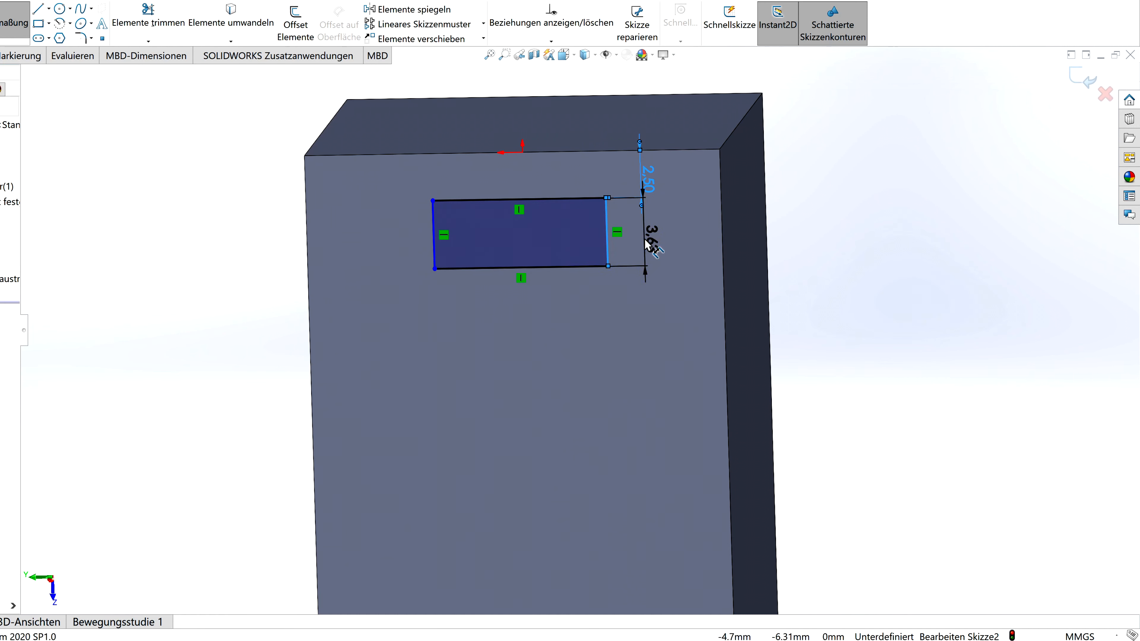
pyautogui.click(643, 238)
pyautogui.write('2')
pyautogui.press('Return')
pyautogui.click(535, 198)
pyautogui.click(525, 180)
pyautogui.write('8,5')
pyautogui.press('Return')
# - Dimension the rectangle's left side 6.75 mm from the left edge of the face
pyautogui.click(445, 231)
pyautogui.click(377, 224)
pyautogui.write('6,75')
pyautogui.press('Return')
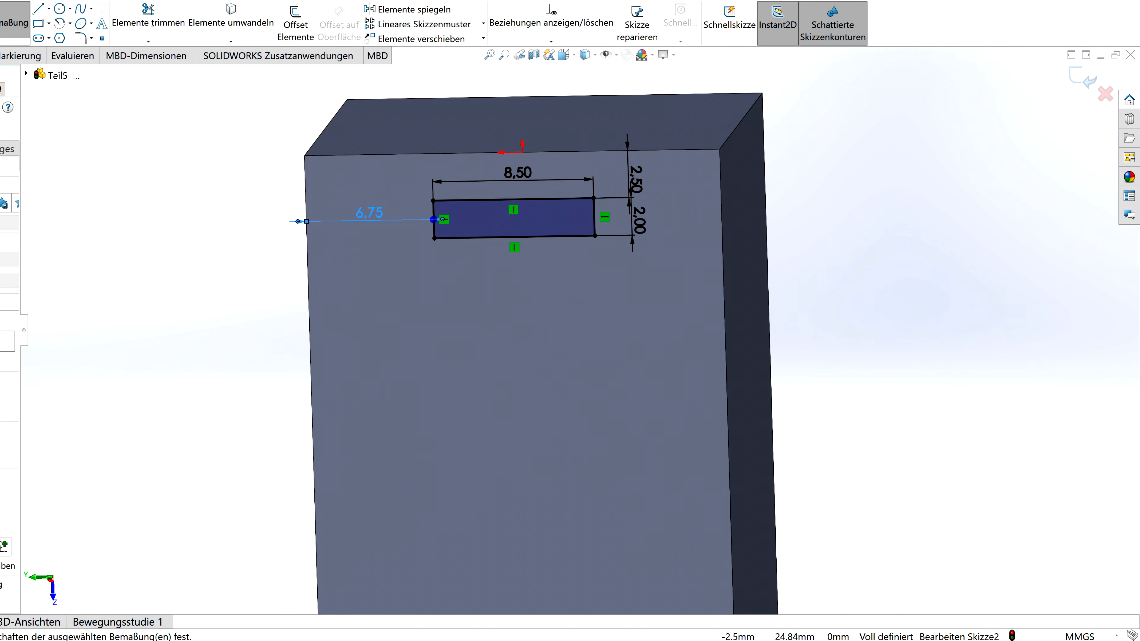
# - Cut the rectangle into the block with an extruded cut to form a slot
pyautogui.hotkey('ctrl', 'pageup')
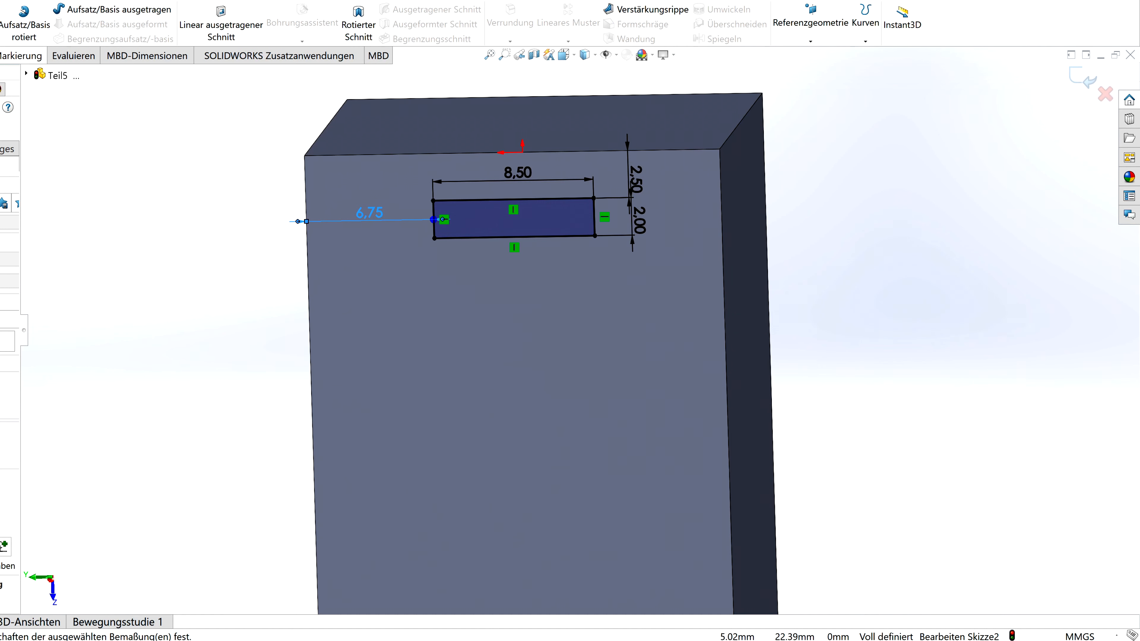
pyautogui.click(218, 27)
pyautogui.click(1077, 74)
# - Sketch a circle about 3.1 mm in radius on the lower part of the slotted face
pyautogui.hotkey('ctrl', 'pagedown')
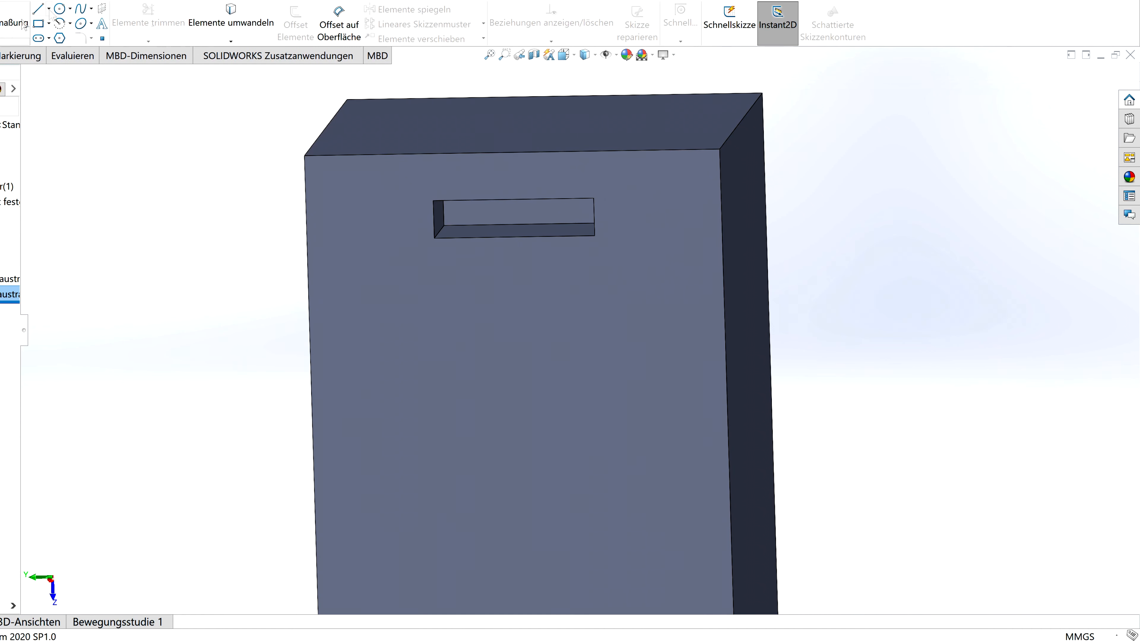
pyautogui.click(59, 8)
pyautogui.scroll(4, 660, 609)
pyautogui.scroll(-4, 574, 557)
pyautogui.click(574, 560)
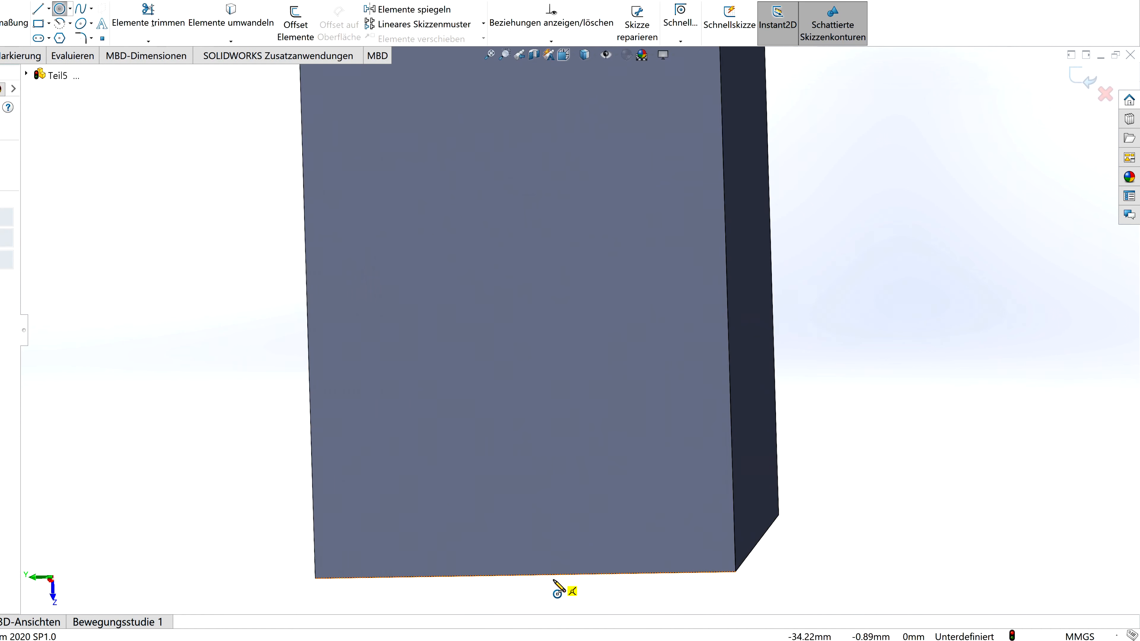
pyautogui.click(522, 444)
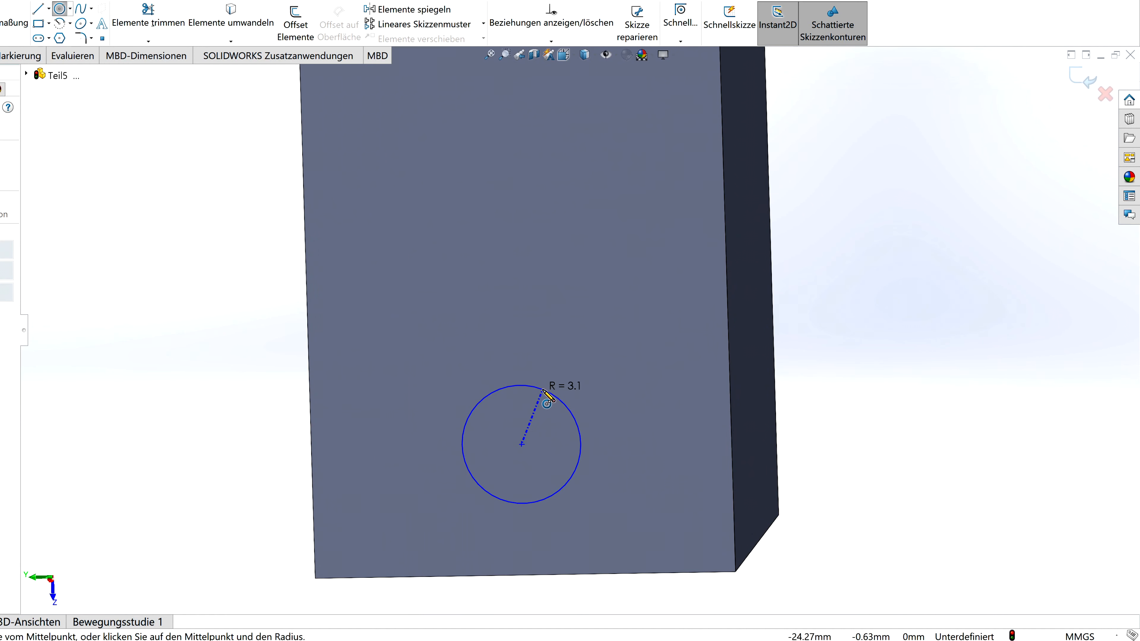
pyautogui.click(542, 388)
# - Set the circle's diameter to 15 mm
pyautogui.press('d')
pyautogui.click(521, 390)
pyautogui.click(518, 359)
pyautogui.write('15')
pyautogui.press('Return')
# - Dimension the circle's centre 24 mm below the upper edge of the face
pyautogui.click(557, 309)
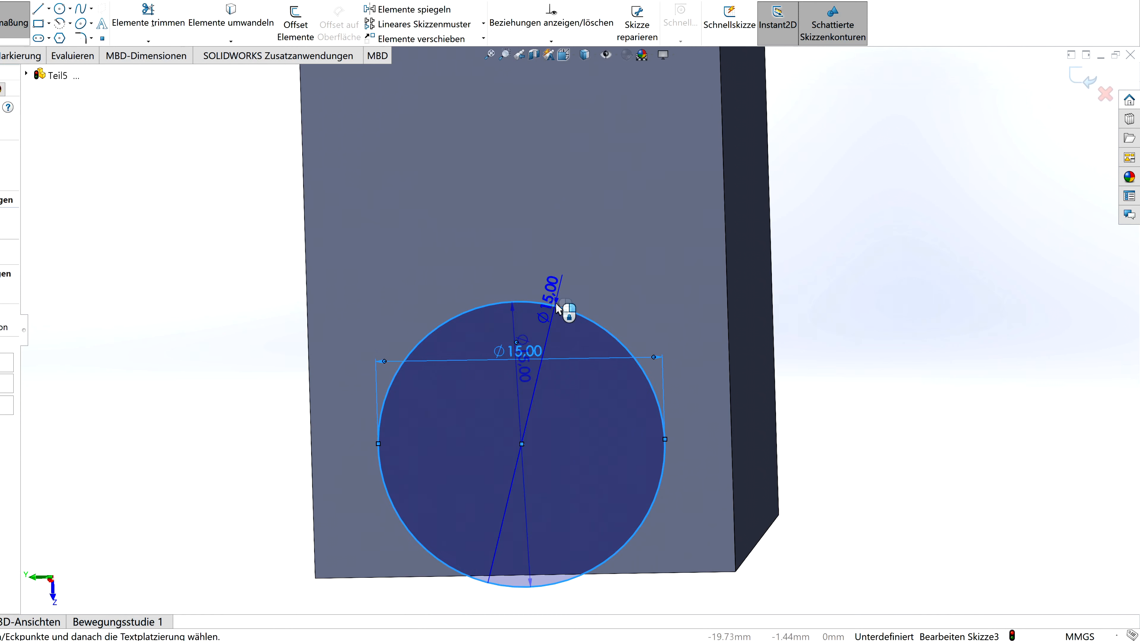
pyautogui.scroll(4, 580, 314)
pyautogui.click(592, 136)
pyautogui.click(619, 236)
pyautogui.write('24')
pyautogui.press('Return')
# - Sketch a rectangle about 8.5 mm wide between the slot and the circle and dimension its height as 2 mm
pyautogui.click(39, 23)
pyautogui.scroll(-3, 514, 225)
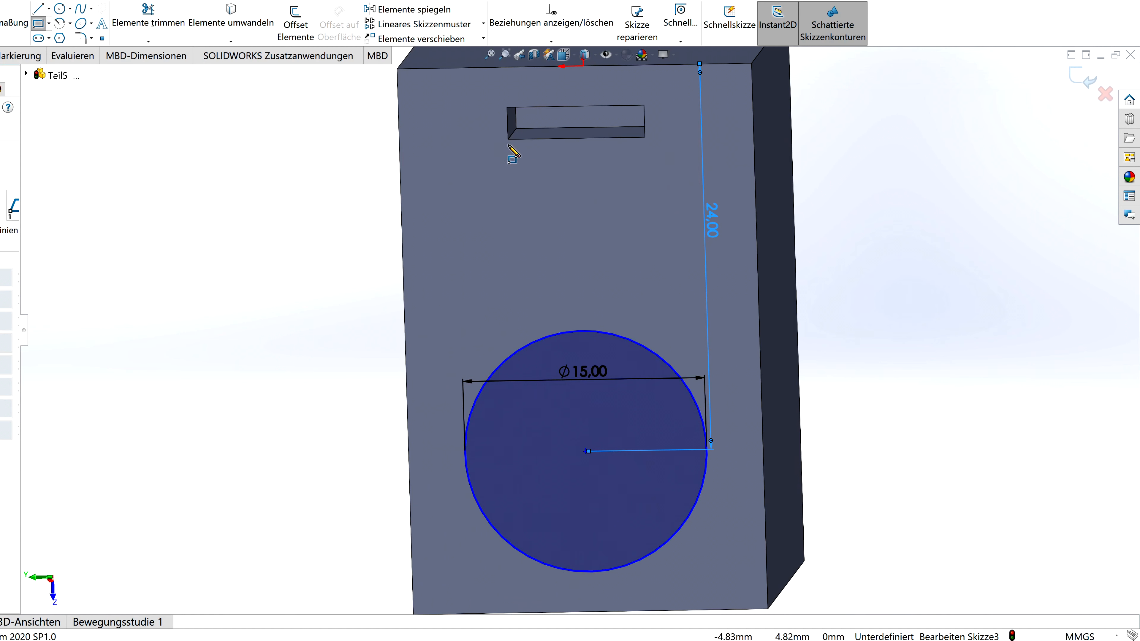
pyautogui.click(512, 256)
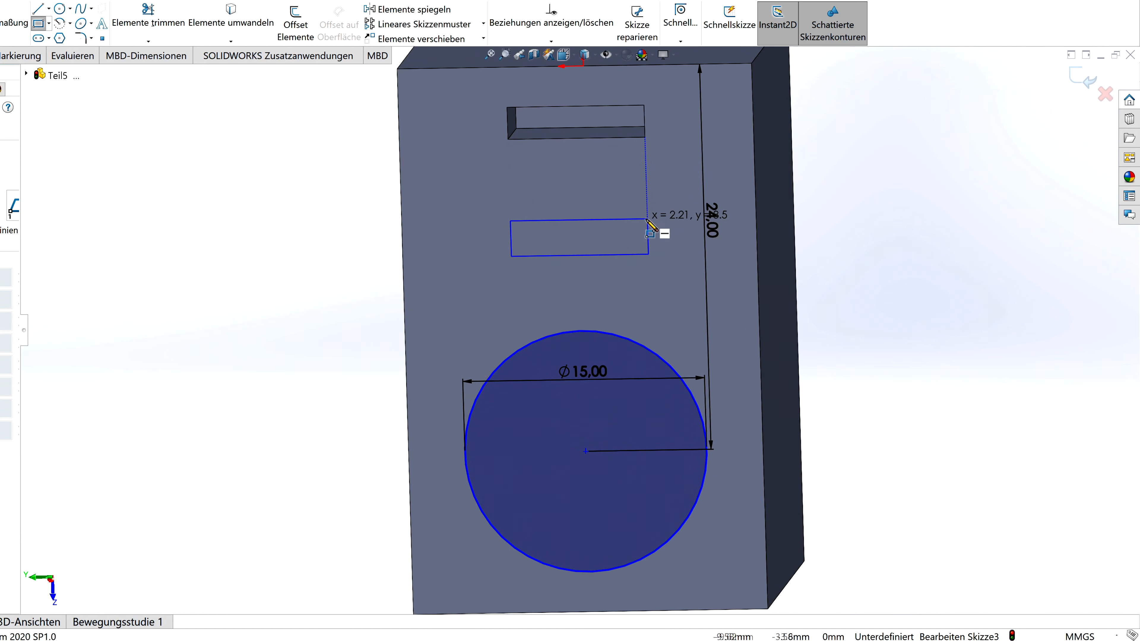
pyautogui.click(648, 223)
pyautogui.click(509, 247)
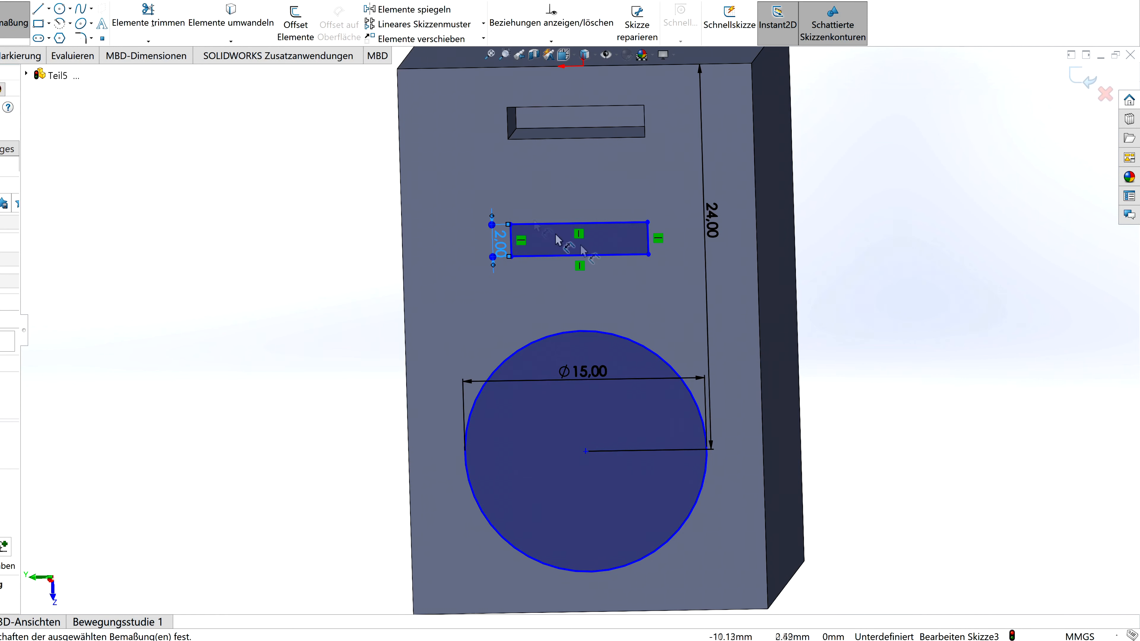
# - Place the rectangle's top side 10 mm below the slot's lower edge and set the rectangle's height to 3.3 mm
pyautogui.click(579, 138)
pyautogui.click(606, 224)
pyautogui.click(624, 186)
pyautogui.write('10')
pyautogui.press('Return')
pyautogui.click(497, 314)
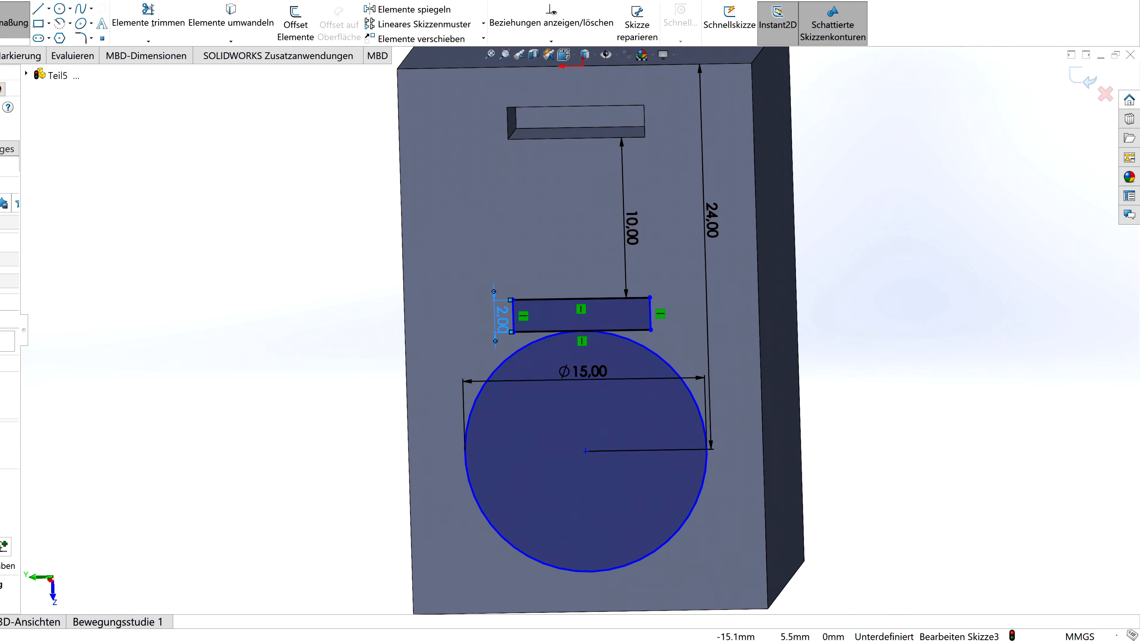
pyautogui.write('3,3')
pyautogui.press('Return')
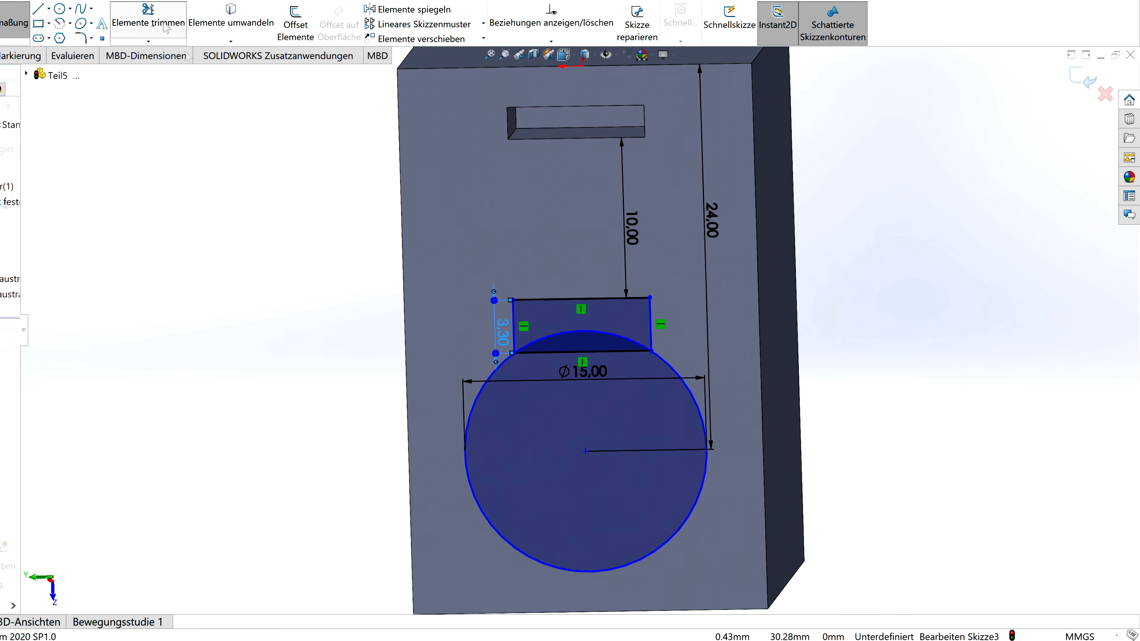
# - Trim the overlapping segments between the rectangle and circle and cut the merged profile into the block with an extruded cut
pyautogui.click(148, 16)
pyautogui.moveTo(561, 373); pyautogui.dragTo(587, 336)
pyautogui.click(2, 55)
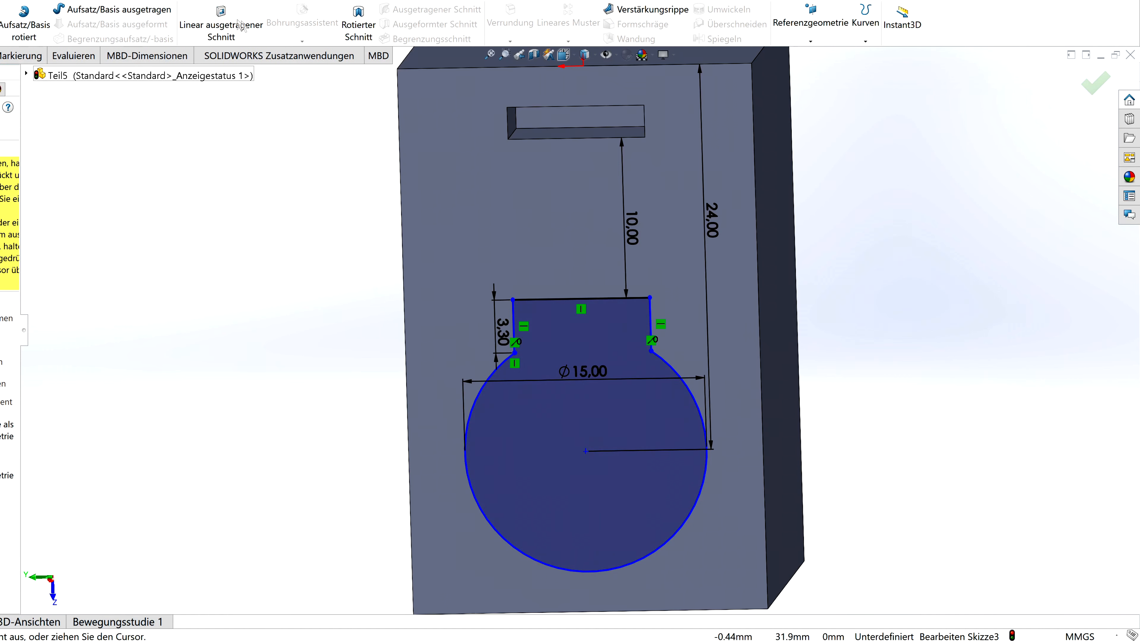
pyautogui.click(227, 22)
pyautogui.moveTo(935, 158); pyautogui.dragTo(811, 260, button='middle')
pyautogui.scroll(-1, 812, 260)
pyautogui.press('f')
pyautogui.click(1077, 75)
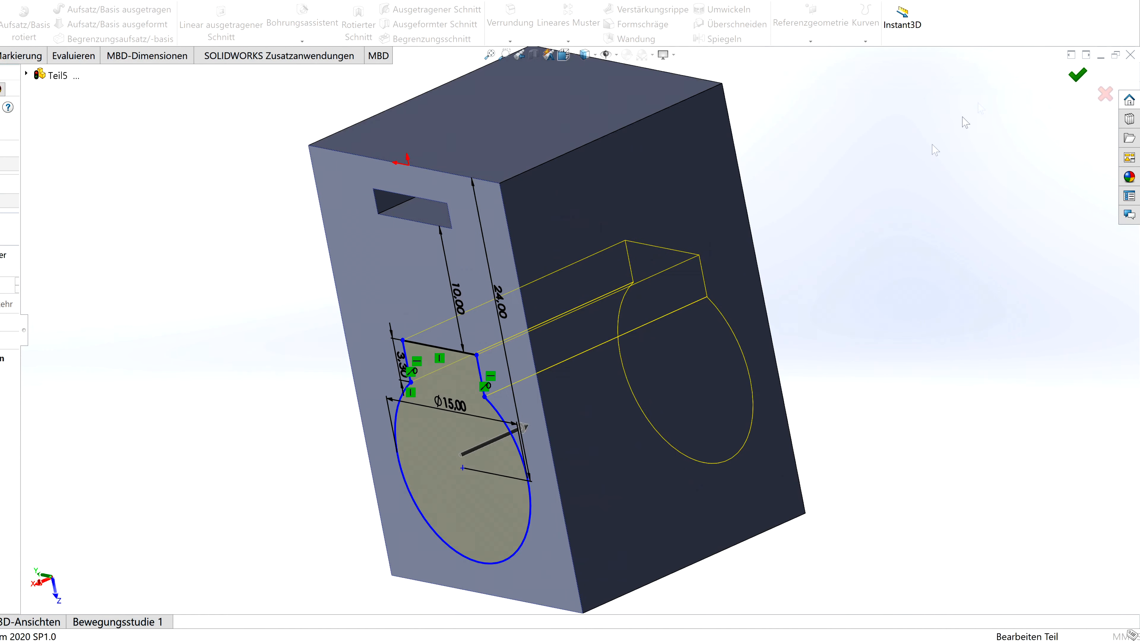
# - Sketch a circle about 5.6 mm in diameter on the upper part of the side face adjacent to the slotted face
pyautogui.moveTo(616, 403); pyautogui.dragTo(516, 377, button='middle')
pyautogui.scroll(-2, 617, 131)
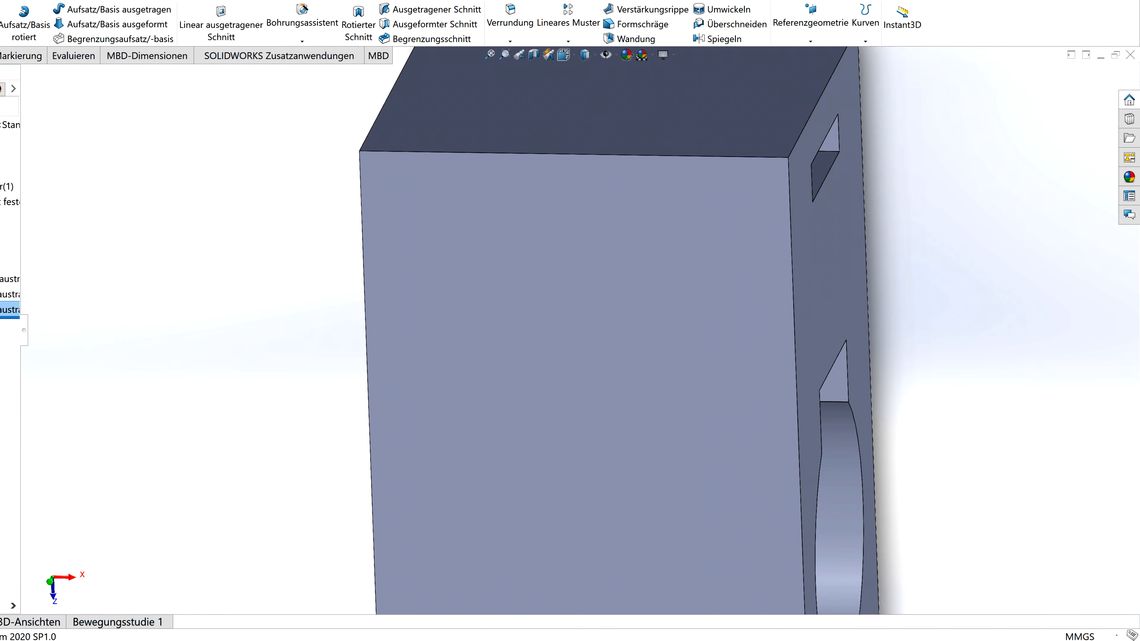
pyautogui.click(0, 56)
pyautogui.click(59, 8)
pyautogui.click(580, 159)
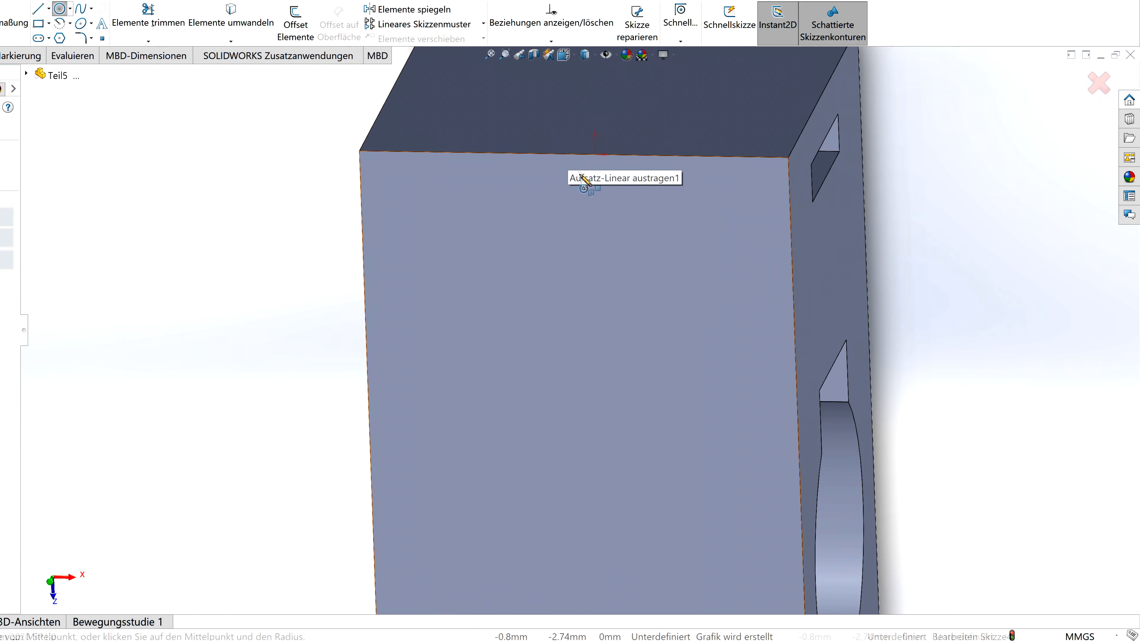
pyautogui.click(573, 153)
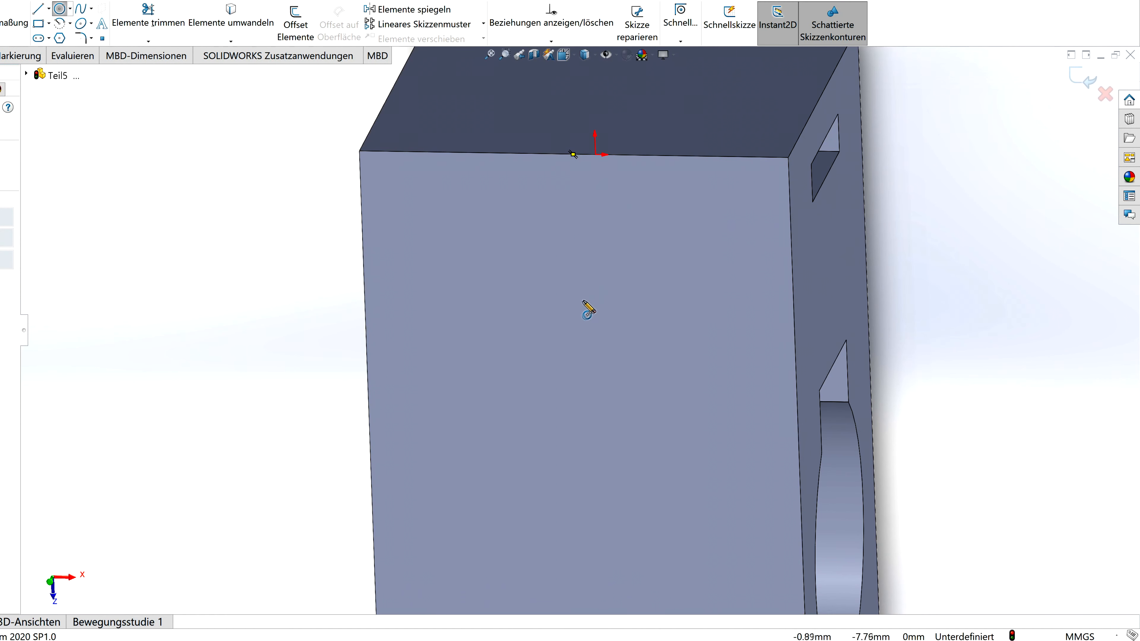
pyautogui.click(577, 304)
pyautogui.click(616, 265)
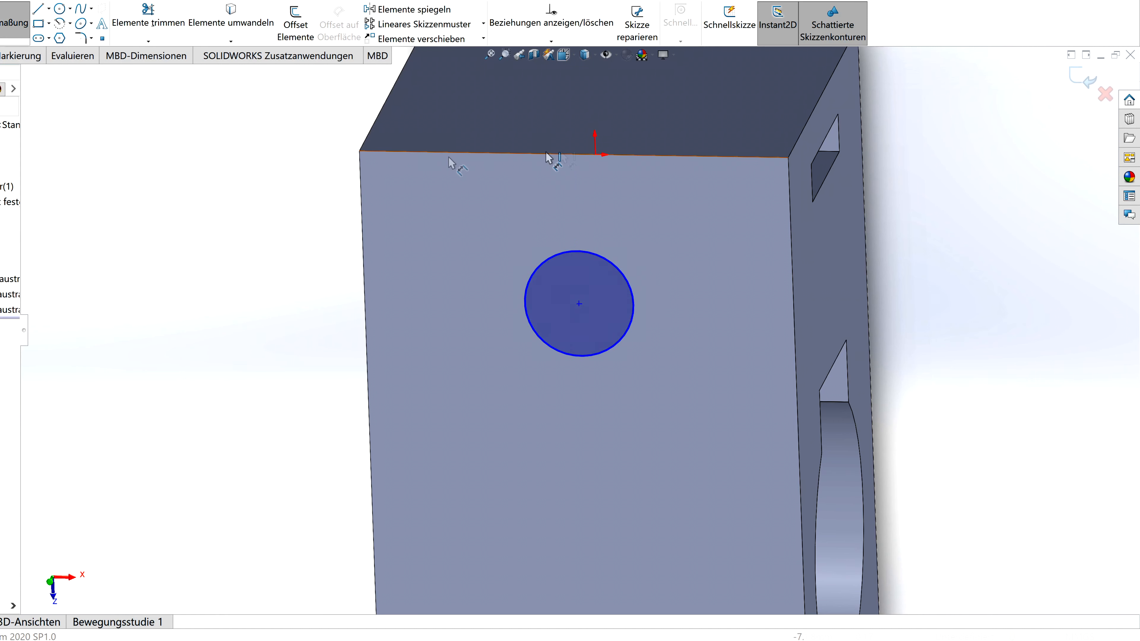
# - Dimension the side-face circle's centre 9 mm below the face's upper edge
pyautogui.click(565, 157)
pyautogui.click(580, 253)
pyautogui.click(497, 236)
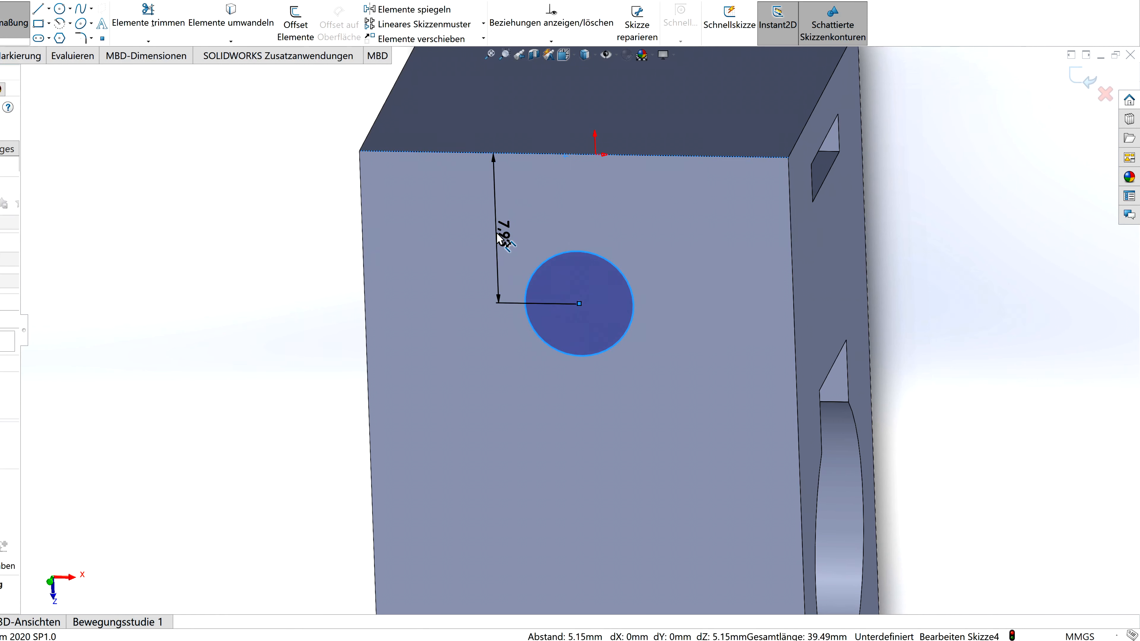
pyautogui.write('9')
pyautogui.press('Return')
# - Set the side-face circle's diameter to 8 mm and cut it into the block with an extruded cut
pyautogui.click(579, 272)
pyautogui.click(576, 252)
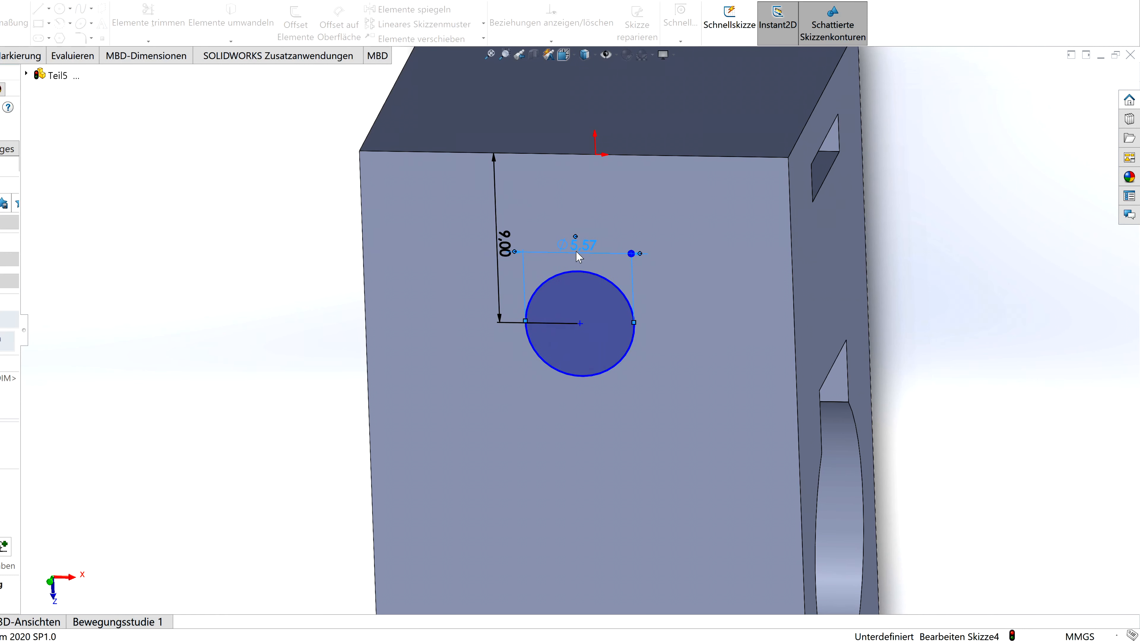
pyautogui.write('8')
pyautogui.press('Return')
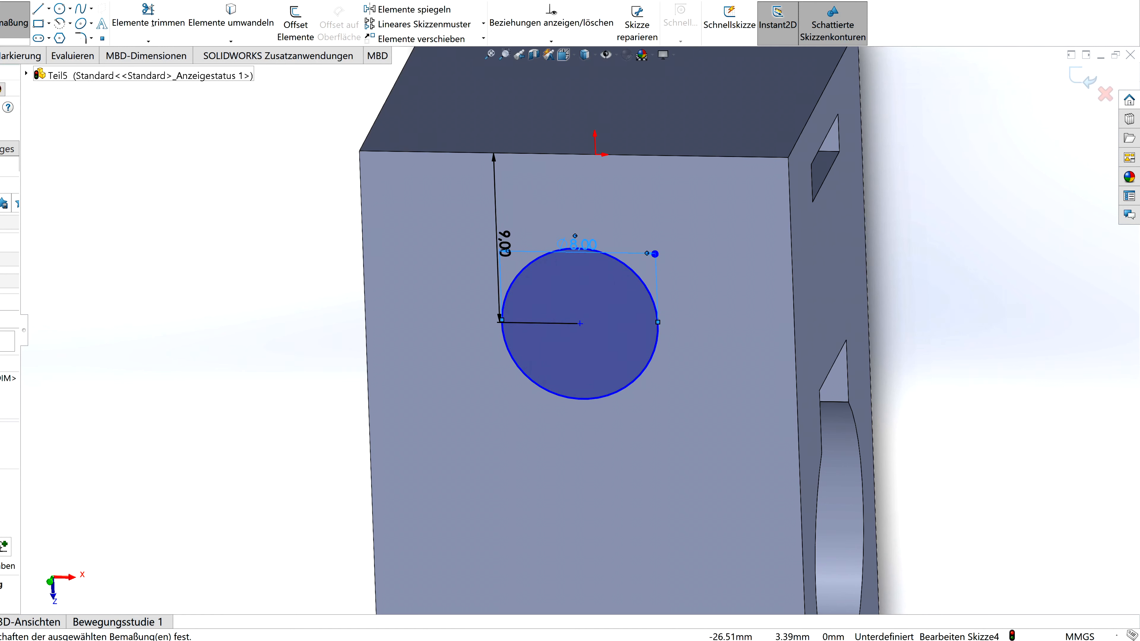
pyautogui.click(221, 25)
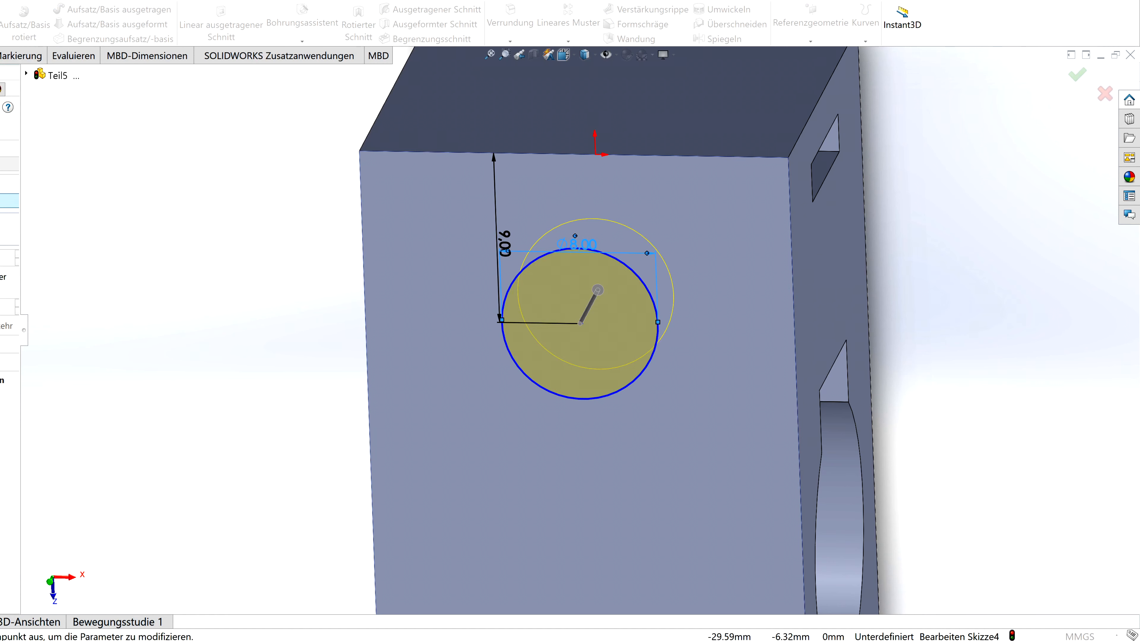
pyautogui.click(1076, 76)
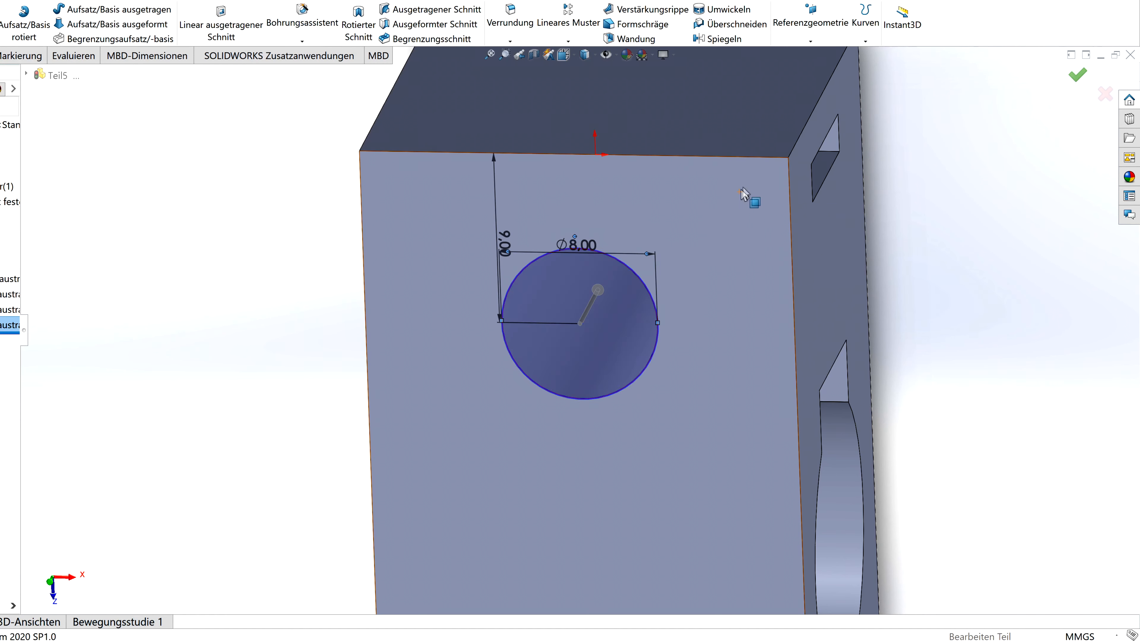
# - Sketch a ring around the 8 mm hole with a concentric outer circle 11.2 mm in diameter
pyautogui.click(627, 223)
pyautogui.click(59, 9)
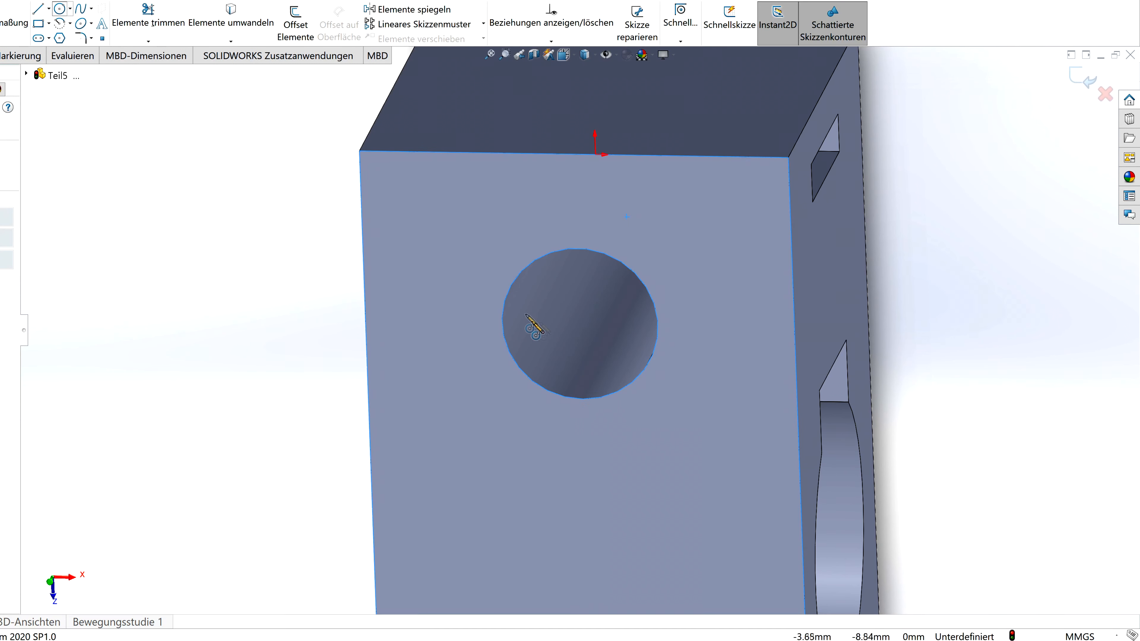
pyautogui.click(582, 323)
pyautogui.click(530, 216)
pyautogui.click(14, 23)
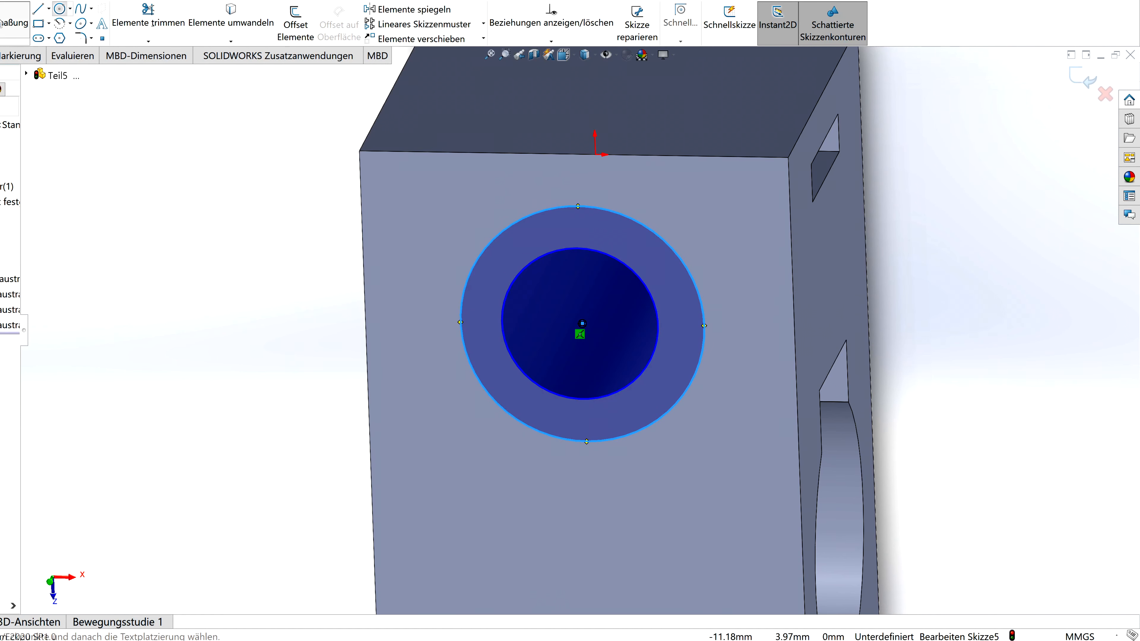
pyautogui.click(586, 207)
pyautogui.click(577, 182)
pyautogui.write('11,2')
pyautogui.press('Return')
# - Extrude the ring outward from the side face as a boss
pyautogui.click(2, 56)
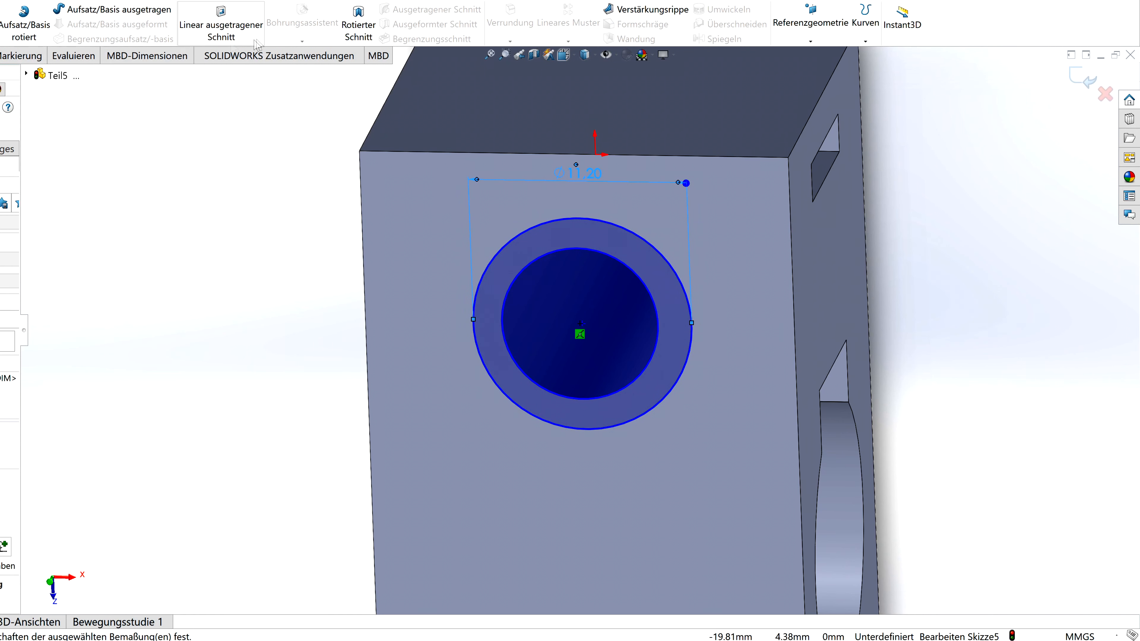
pyautogui.click(14, 22)
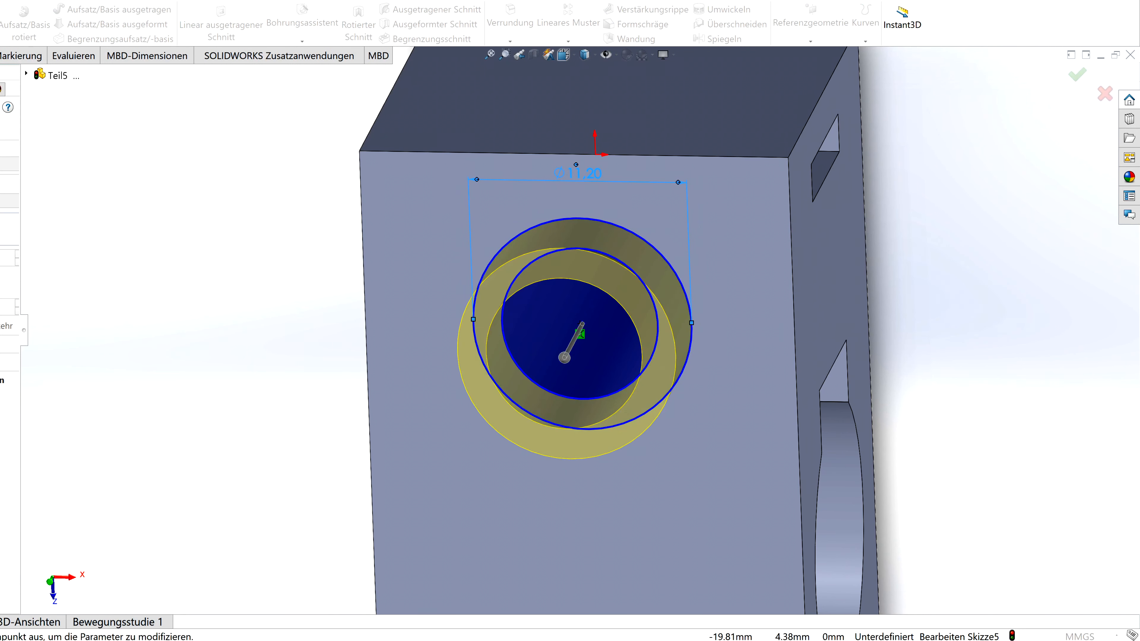
pyautogui.click(1, 118)
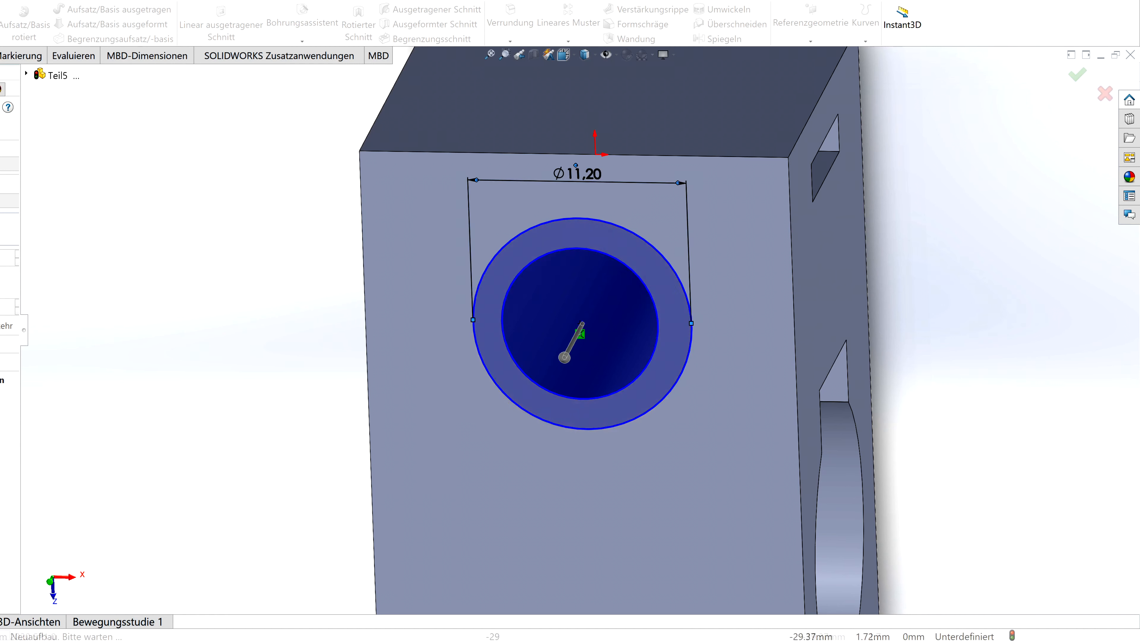
# - Chamfer the ring boss's outer base edge with a distance of 3.3 mm and an angle of 59 degrees
pyautogui.click(620, 229)
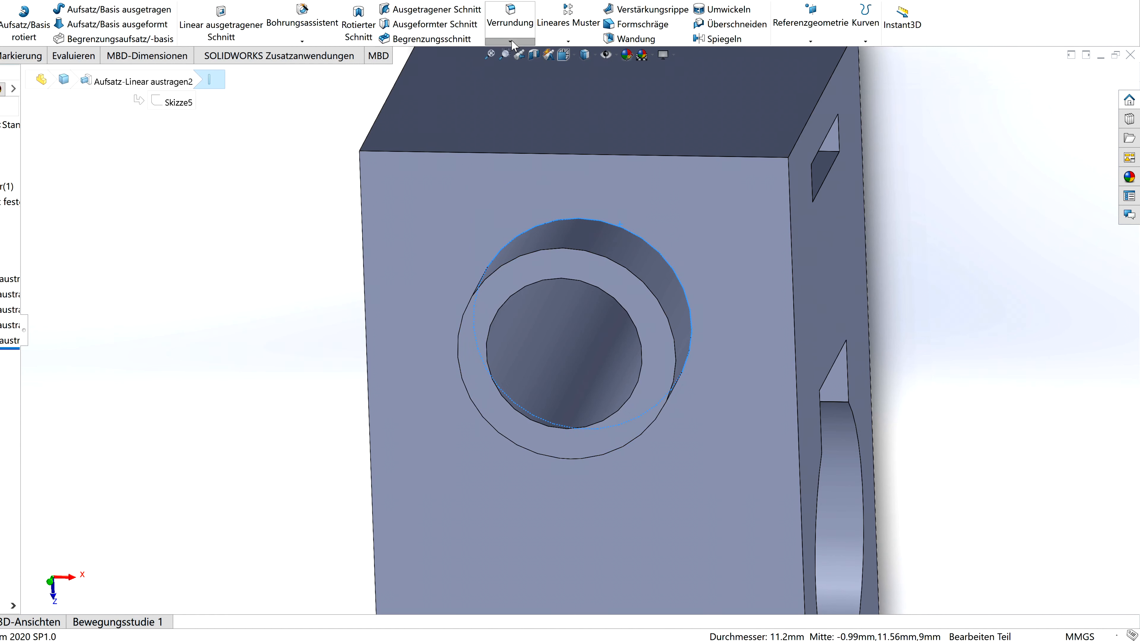
pyautogui.click(510, 20)
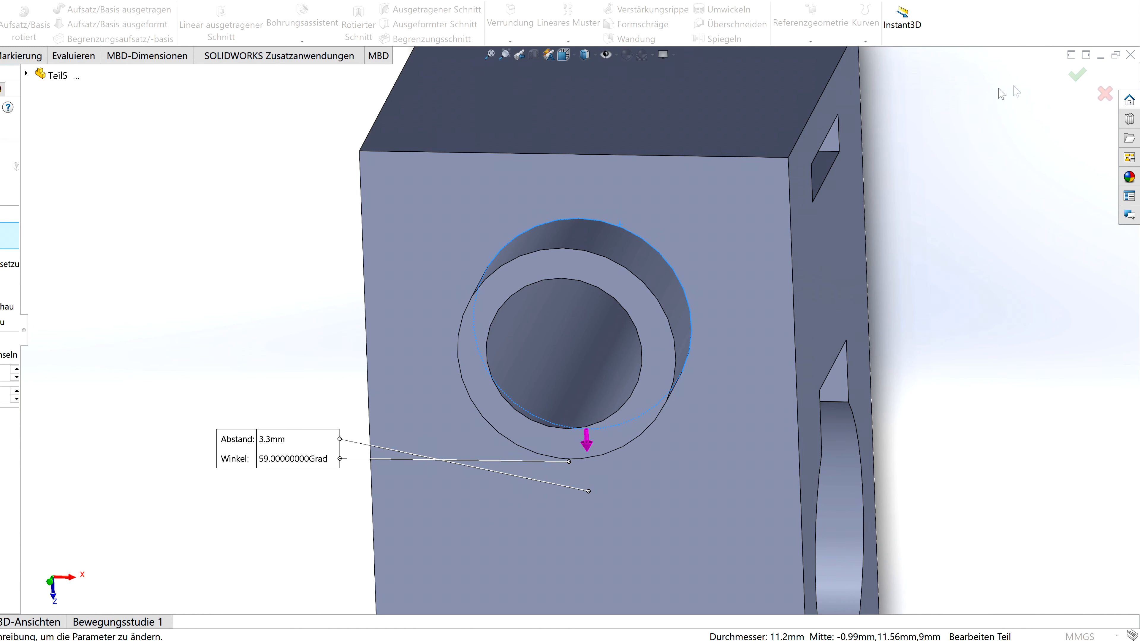
pyautogui.click(1077, 74)
# - Sketch two small circles side by side, one near each side edge of the block's end face nearest the slot
pyautogui.moveTo(644, 242); pyautogui.dragTo(788, 277, button='middle')
pyautogui.scroll(-4, 723, 143)
pyautogui.moveTo(700, 265)
pyautogui.mouseDown(button='middle')
pyautogui.moveTo(719, 314)
pyautogui.moveTo(687, 312)
pyautogui.mouseUp(button='middle')
pyautogui.click(1, 56)
pyautogui.click(59, 9)
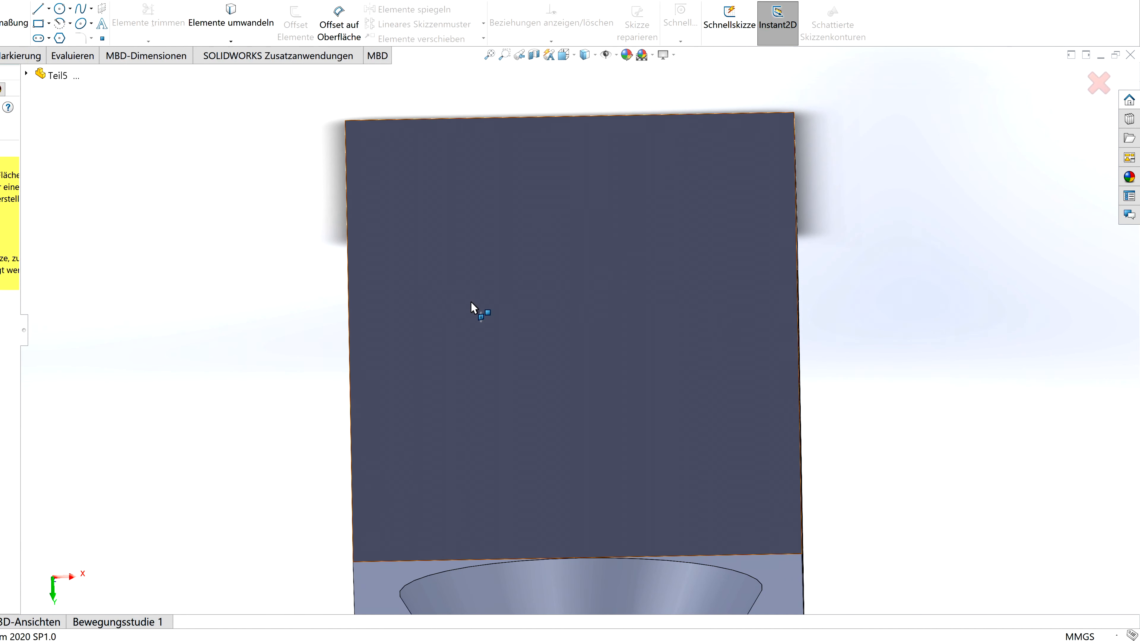
pyautogui.click(471, 302)
pyautogui.moveTo(365, 359); pyautogui.dragTo(356, 326, button='middle')
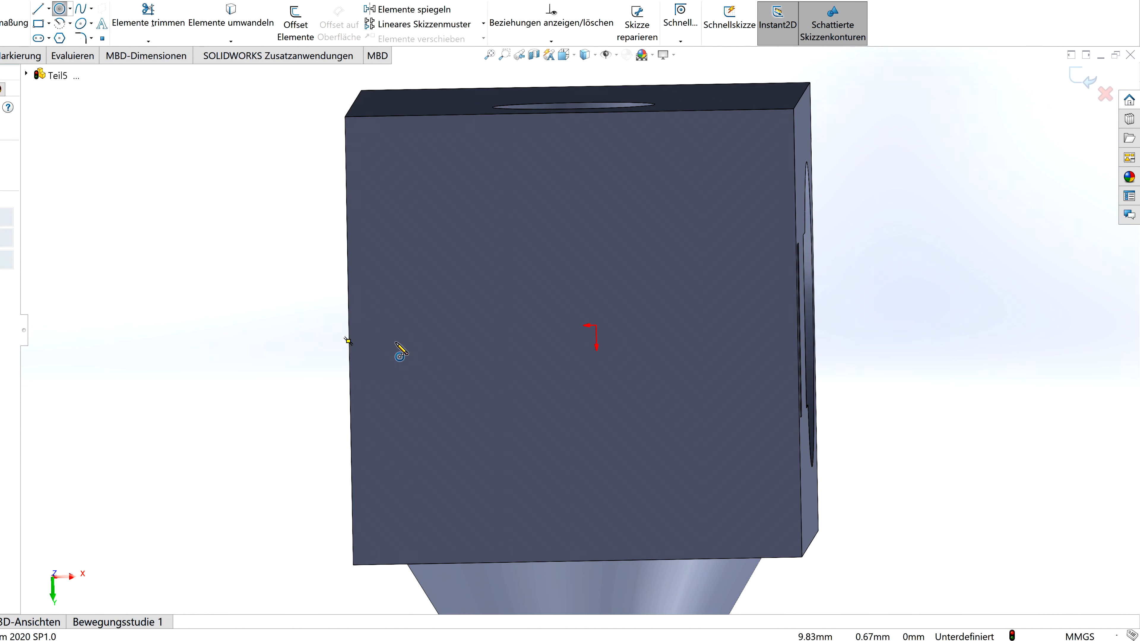
pyautogui.moveTo(412, 341); pyautogui.dragTo(438, 340)
pyautogui.moveTo(705, 335); pyautogui.dragTo(731, 335)
# - Dimension the first small circle's centre 3 mm from the end-face edge opposite the slotted side
pyautogui.click(14, 22)
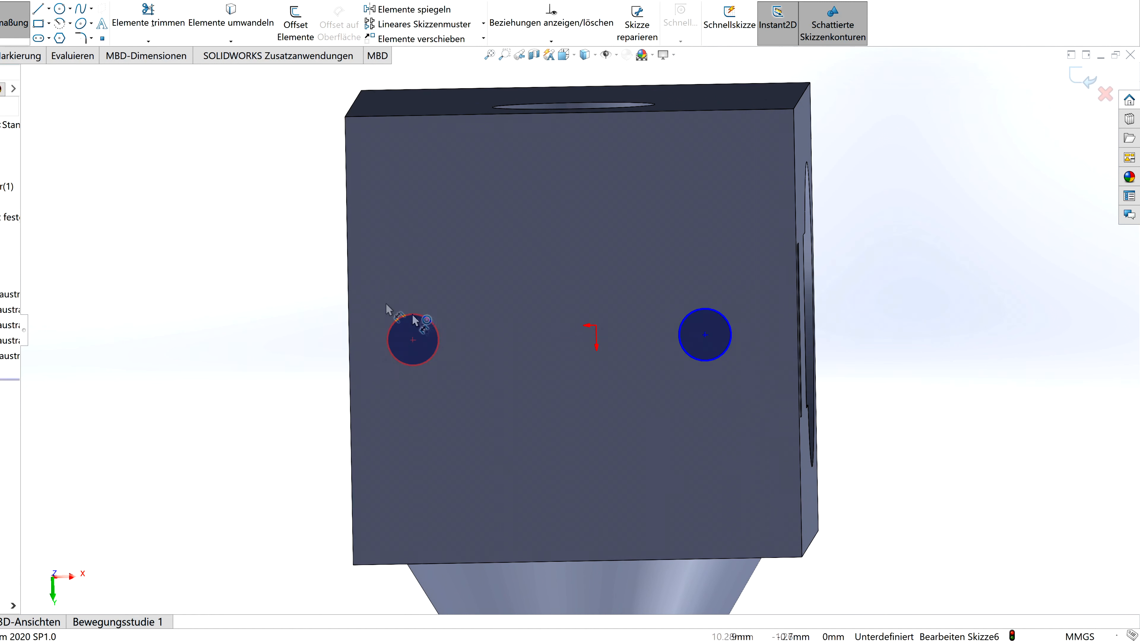
pyautogui.click(387, 348)
pyautogui.click(349, 352)
pyautogui.click(381, 396)
pyautogui.write('3')
pyautogui.press('Return')
# - Set the diameter of both small circles to 2.7 mm
pyautogui.click(413, 325)
pyautogui.click(410, 295)
pyautogui.write('2,7')
pyautogui.press('Return')
pyautogui.click(714, 315)
pyautogui.click(712, 294)
pyautogui.write('2,7')
pyautogui.press('Return')
# - Dimension the second small circle's centre 3 mm from the end-face edge on the slotted side
pyautogui.click(730, 359)
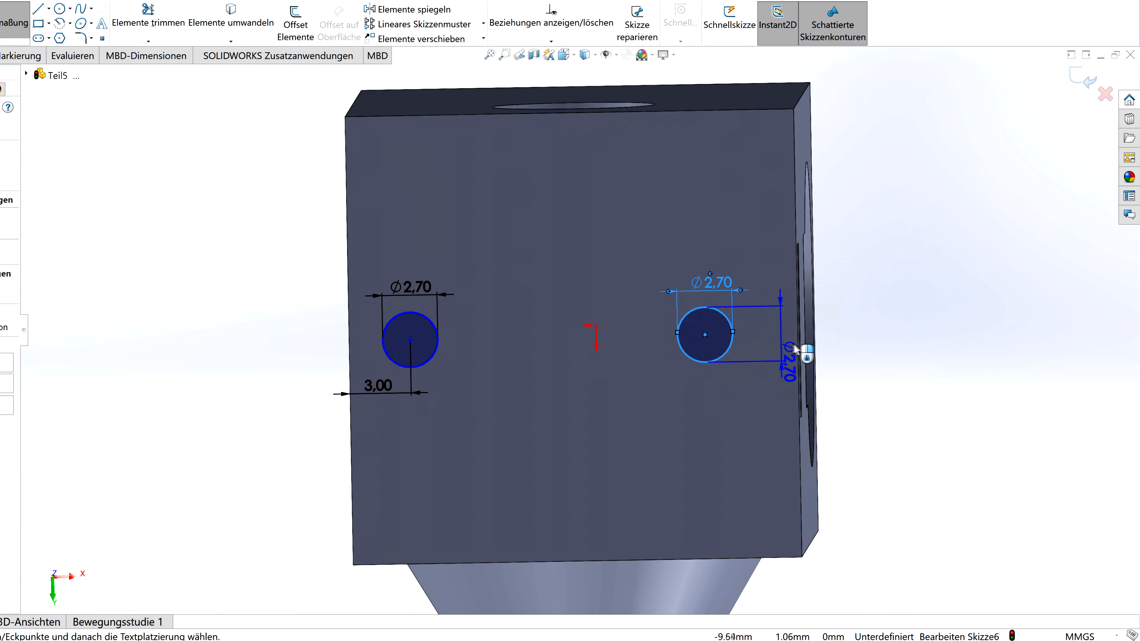
pyautogui.click(797, 347)
pyautogui.click(765, 321)
pyautogui.write('3')
pyautogui.press('Return')
pyautogui.moveTo(767, 324); pyautogui.dragTo(681, 320, button='middle')
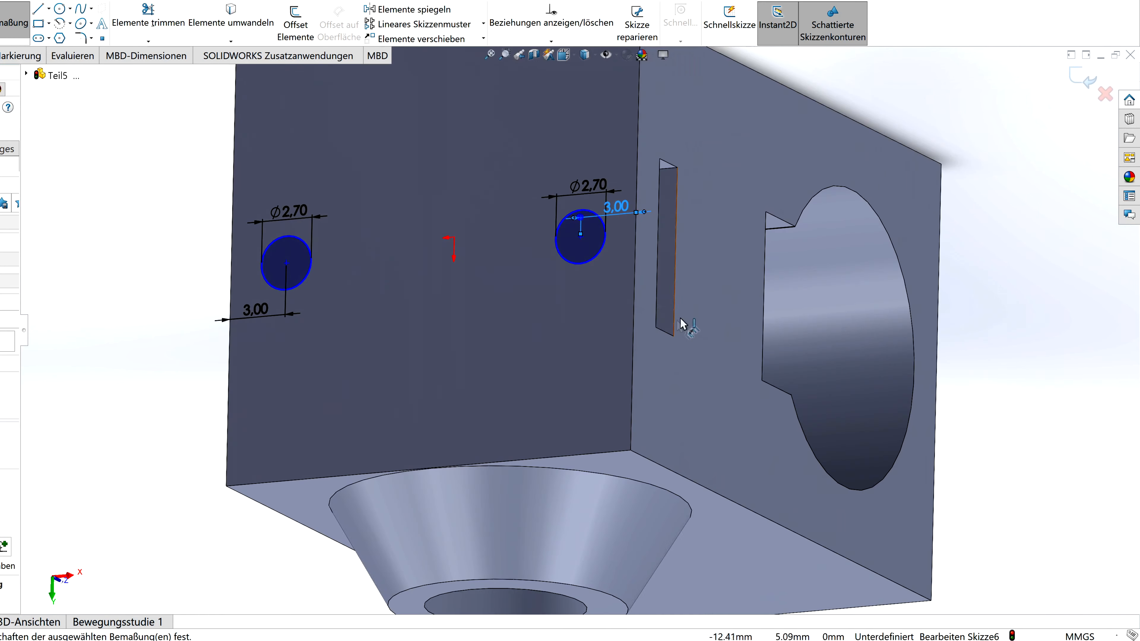
# - Extrude-cut the two 2.7 mm circles into the block's end face as blind holes
pyautogui.click(214, 20)
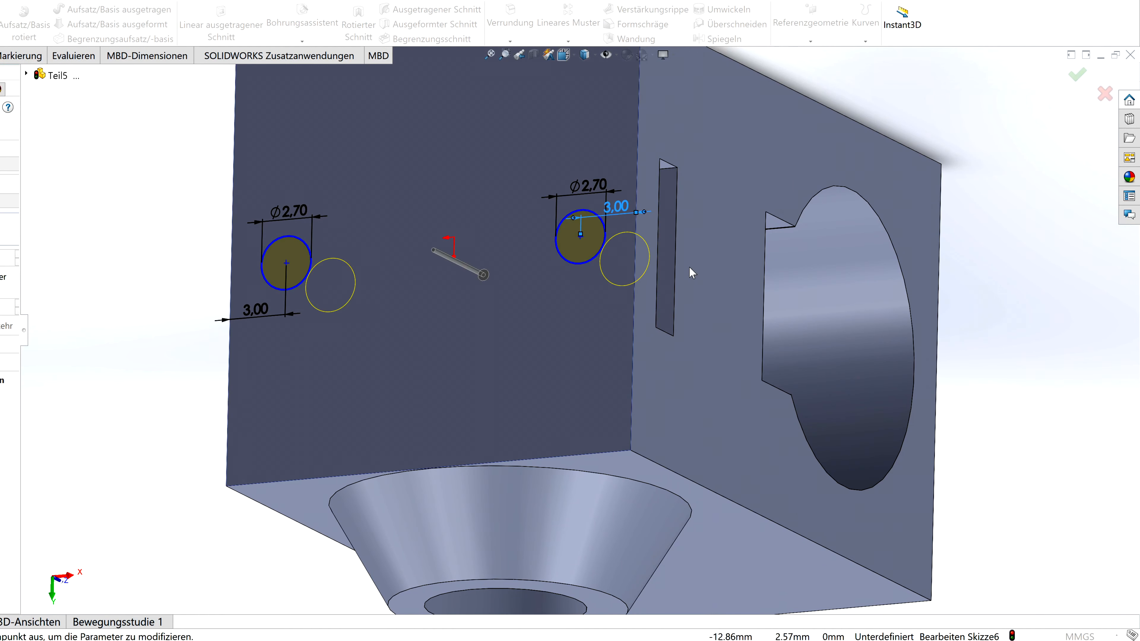
pyautogui.moveTo(691, 272); pyautogui.dragTo(583, 304, button='middle')
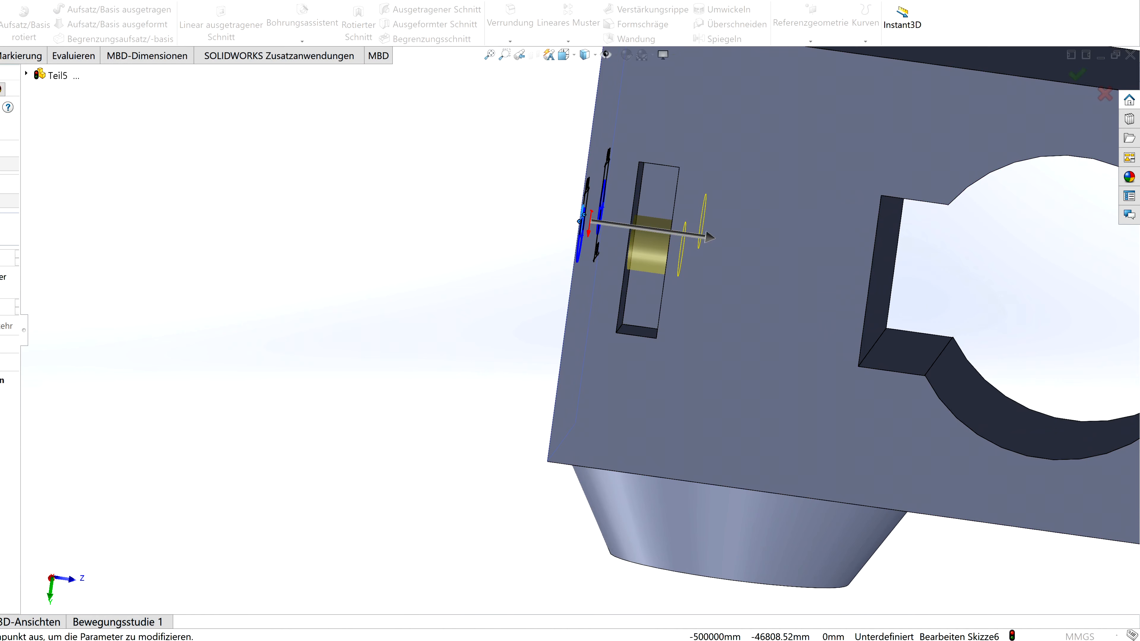
pyautogui.moveTo(301, 225); pyautogui.dragTo(741, 96, button='middle')
pyautogui.click(1077, 75)
pyautogui.moveTo(504, 287); pyautogui.dragTo(657, 265, button='middle')
pyautogui.scroll(-2, 657, 265)
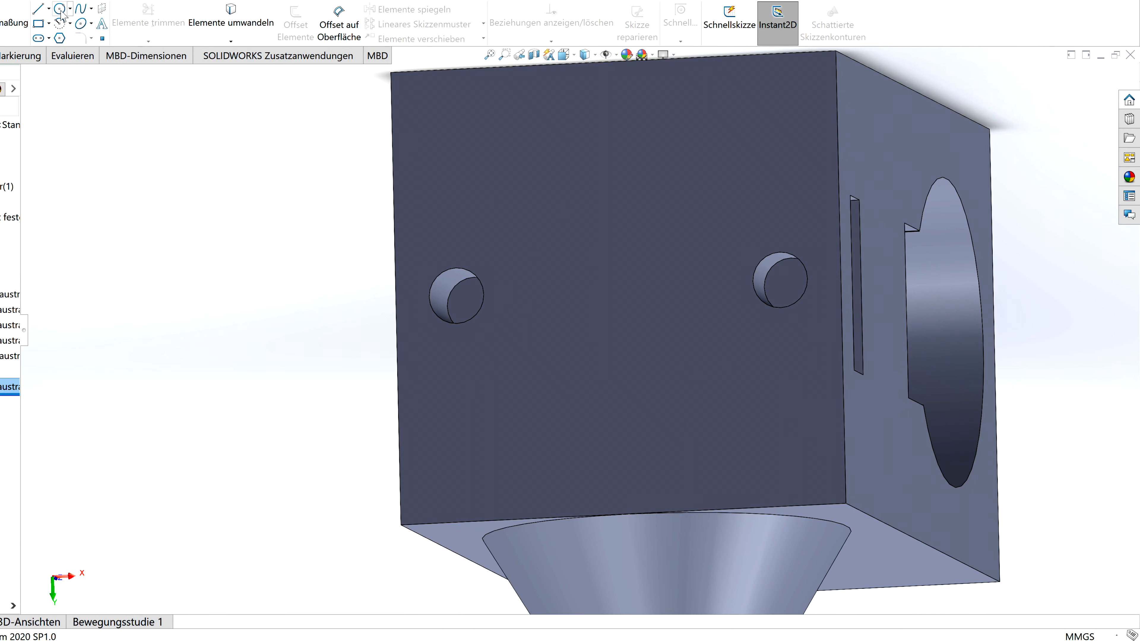
# - Start a sketch on the end face and draw two concentric circles around each small hole, the outer ones about 6 mm in diameter
pyautogui.click(59, 9)
pyautogui.click(439, 354)
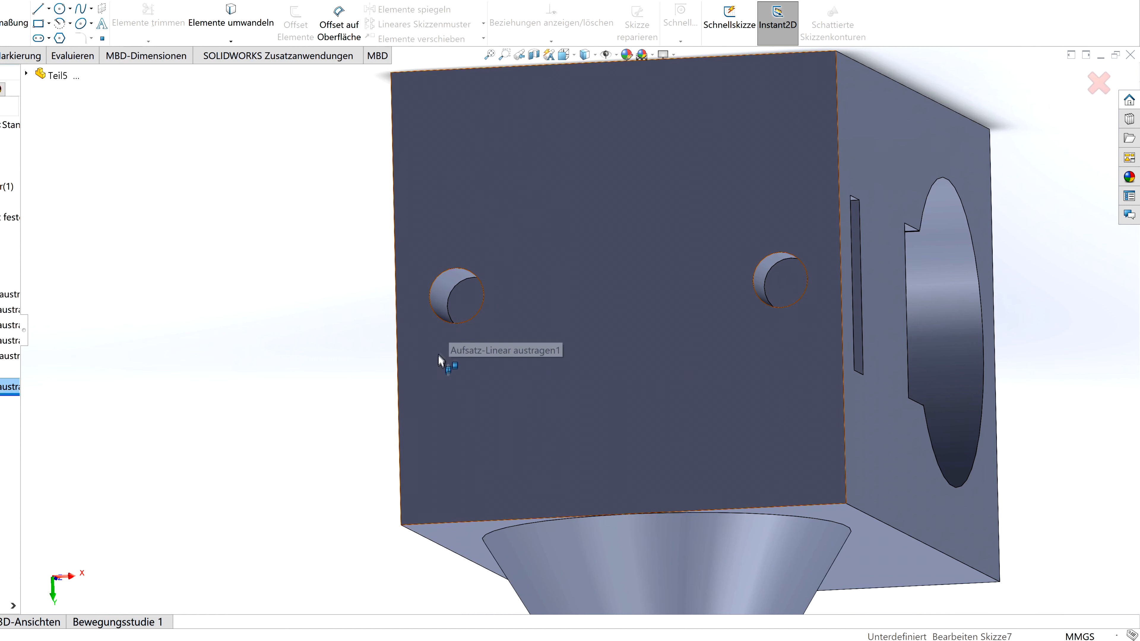
pyautogui.click(456, 299)
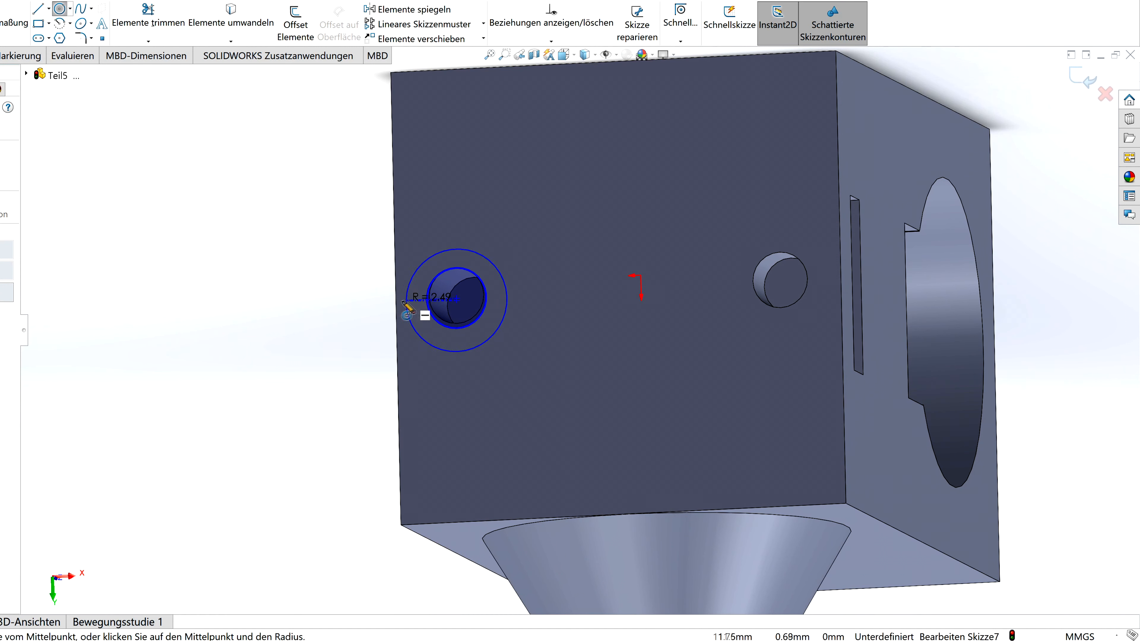
pyautogui.click(396, 306)
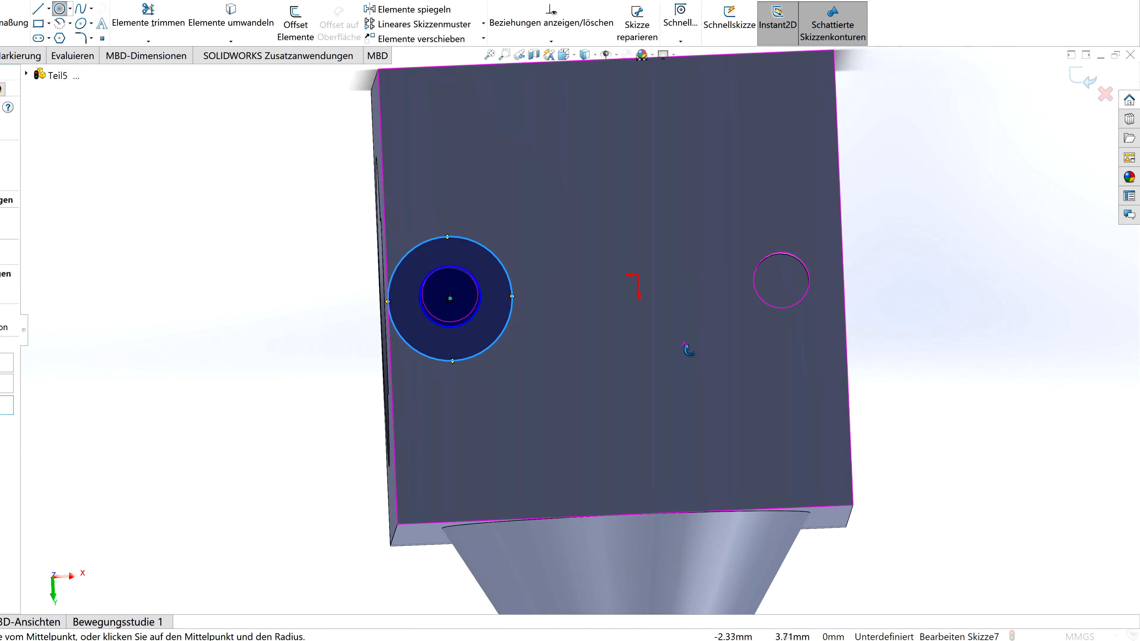
pyautogui.scroll(-2, 710, 316)
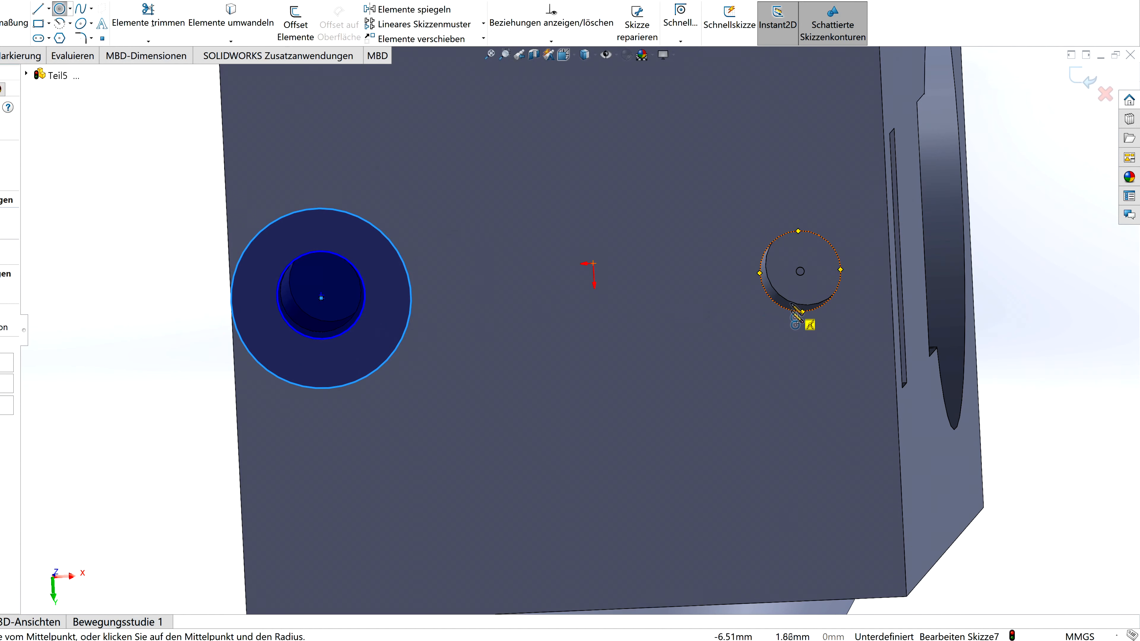
pyautogui.click(801, 271)
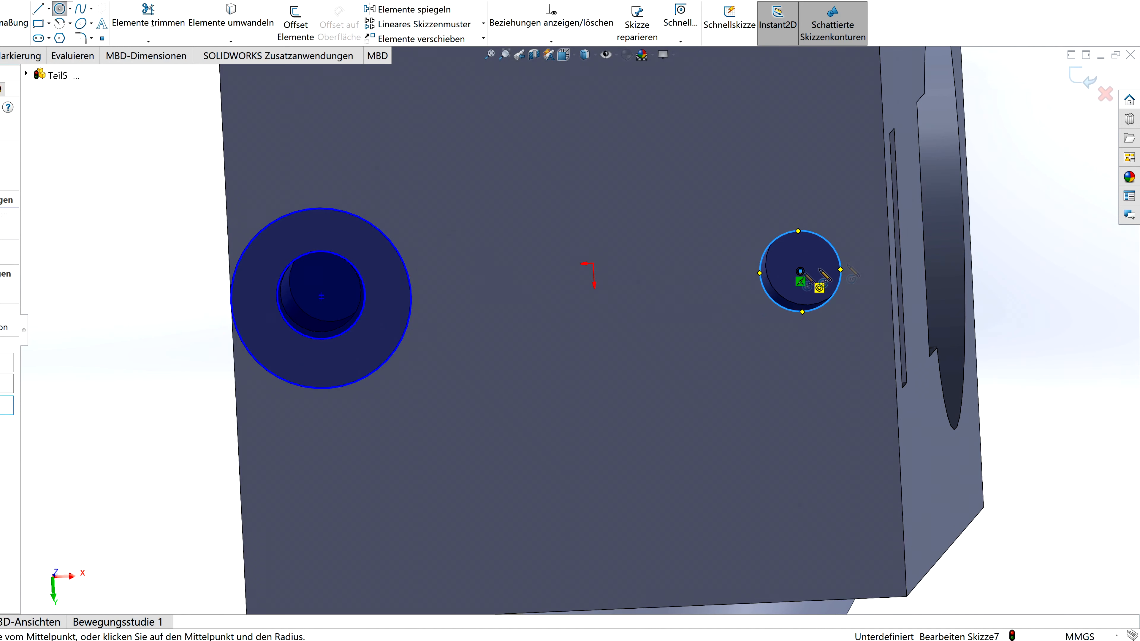
pyautogui.click(891, 271)
# - Trim away the inner sketch circle around the small hole farther from the slotted side
pyautogui.scroll(-4, 310, 297)
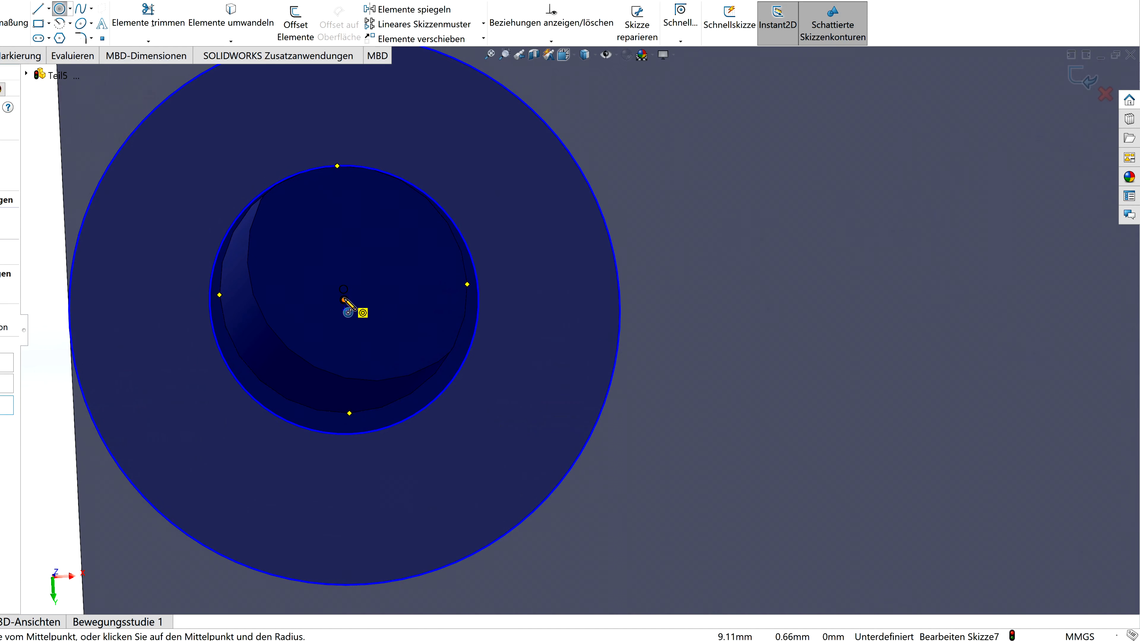
pyautogui.moveTo(356, 308); pyautogui.dragTo(373, 292, button='middle')
pyautogui.click(148, 20)
pyautogui.moveTo(216, 173); pyautogui.dragTo(305, 256)
pyautogui.click(59, 9)
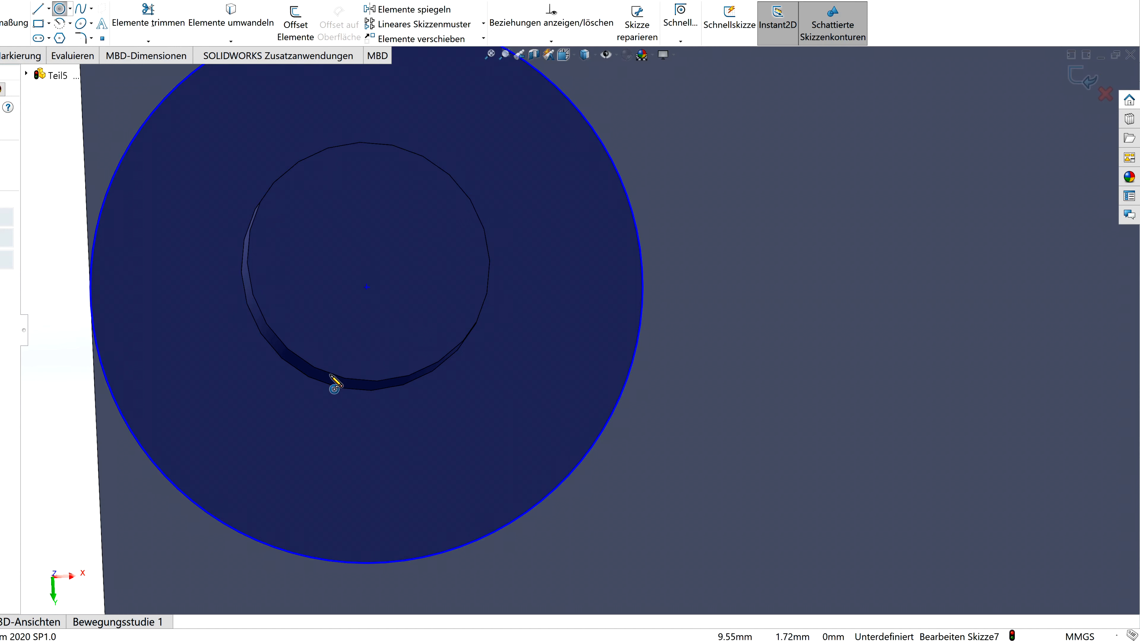
pyautogui.moveTo(371, 283); pyautogui.dragTo(391, 266, button='middle')
pyautogui.click(387, 250)
pyautogui.scroll(-1, 321, 176)
pyautogui.moveTo(321, 176)
pyautogui.mouseDown(button='middle')
pyautogui.moveTo(326, 199)
pyautogui.moveTo(329, 182)
pyautogui.mouseUp(button='middle')
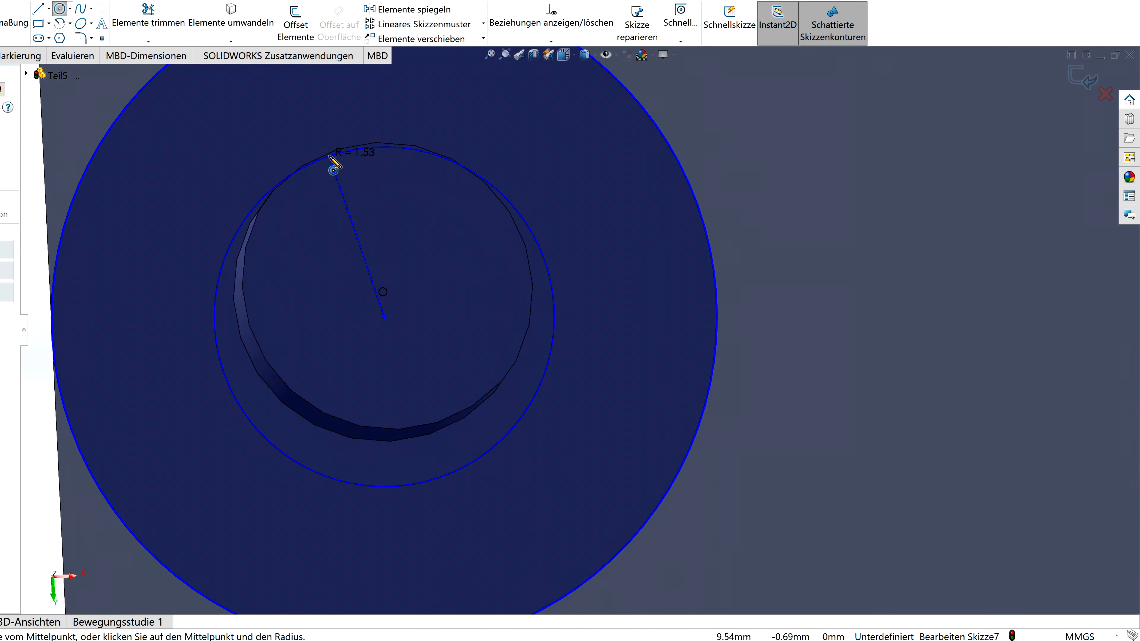
pyautogui.scroll(-1, 340, 247)
pyautogui.moveTo(345, 257); pyautogui.dragTo(382, 224, button='middle')
pyautogui.press('Escape')
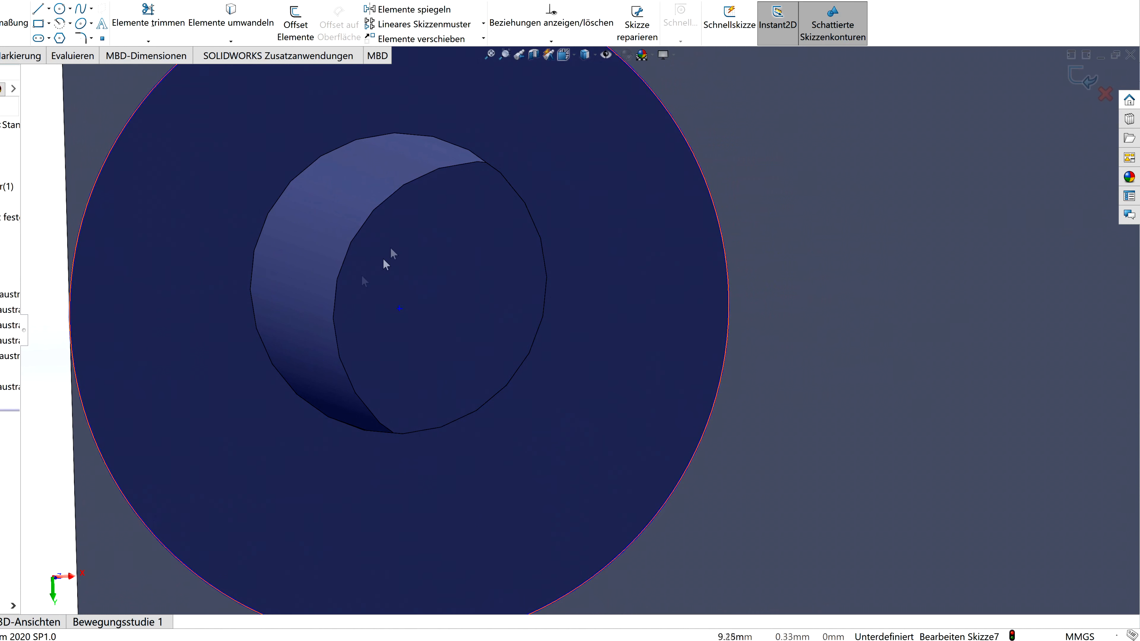
# - Delete that hole's outer circle and redraw both circles from the hole's centre, one on its rim and one reaching the face edge
pyautogui.click(213, 177)
pyautogui.press('Delete')
pyautogui.click(61, 9)
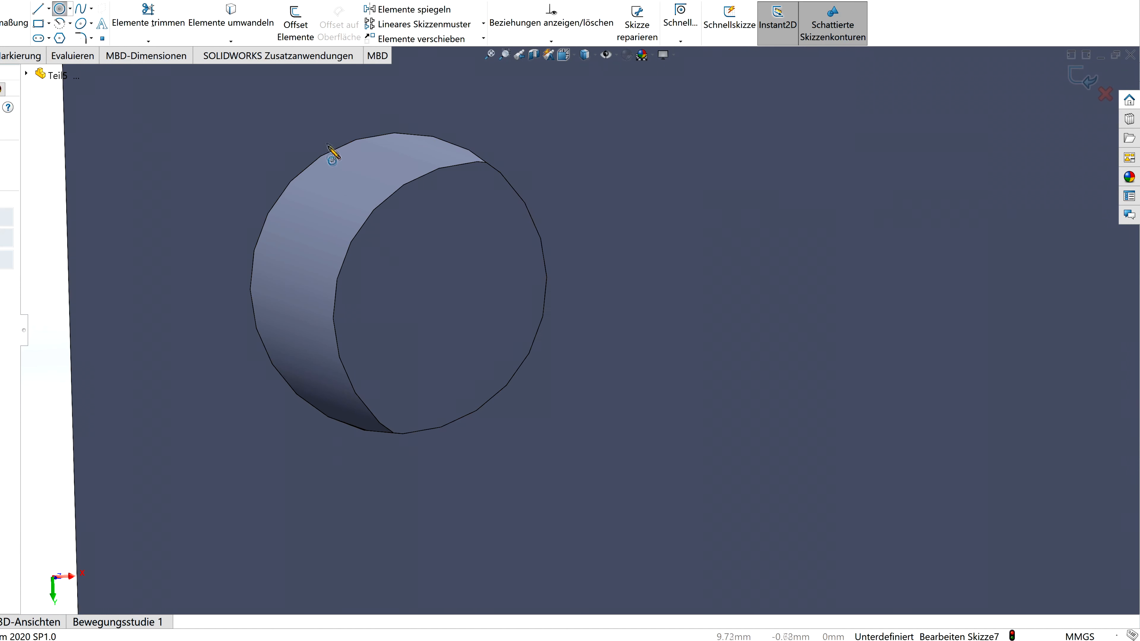
pyautogui.click(399, 283)
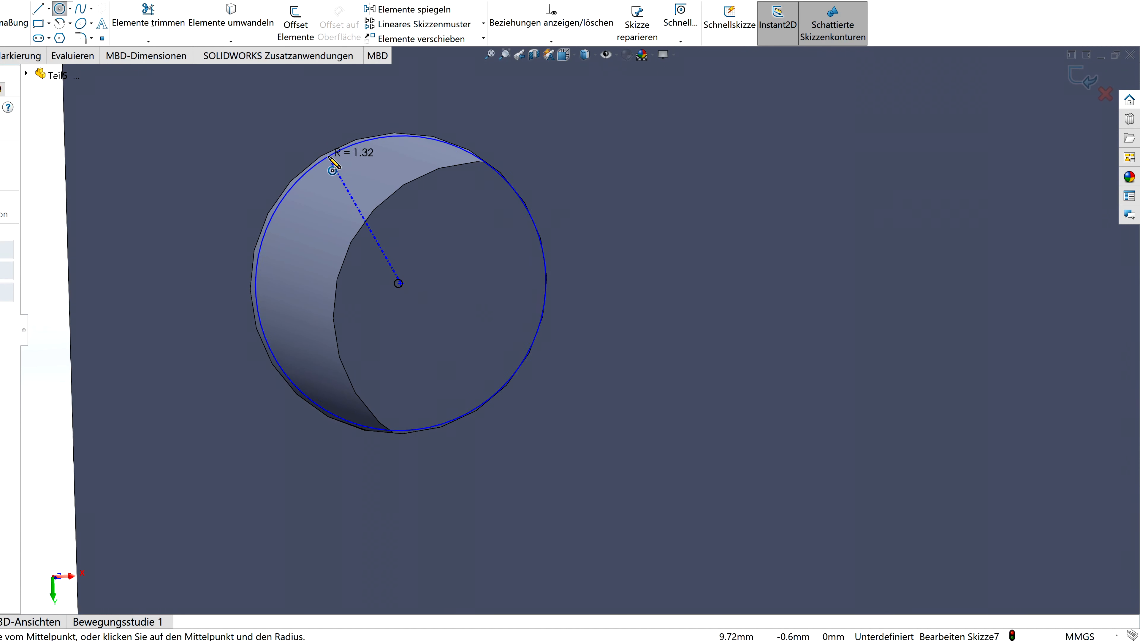
pyautogui.click(547, 277)
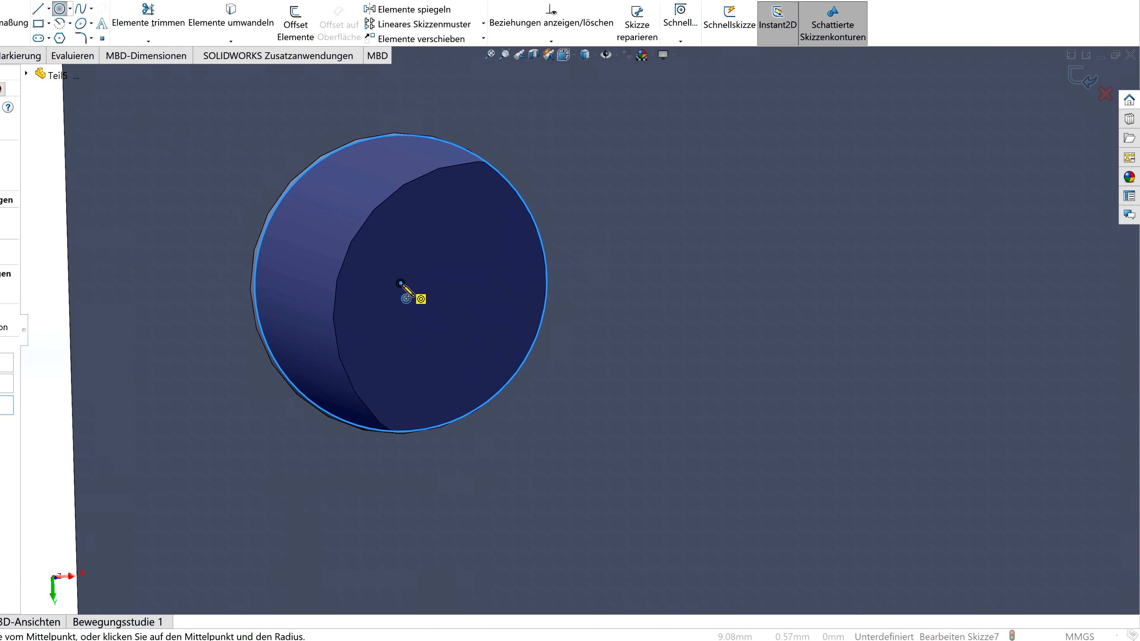
pyautogui.click(401, 283)
pyautogui.press('z')
pyautogui.click(226, 307)
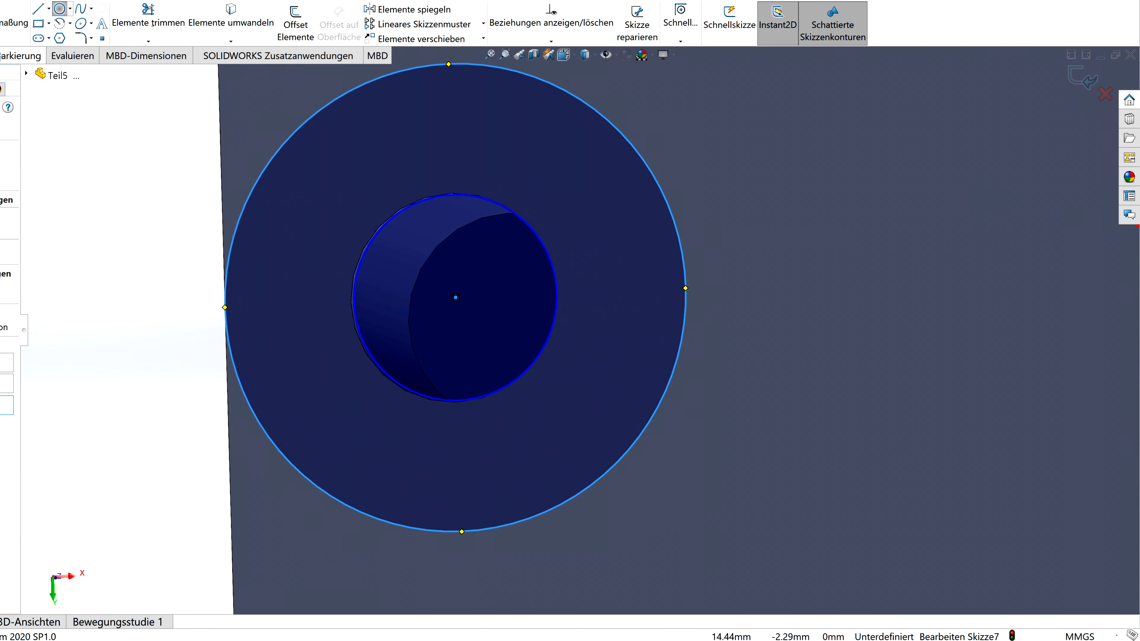
# - Extrude the two ring profiles around the small holes outward from the end face as bosses
pyautogui.click(1, 25)
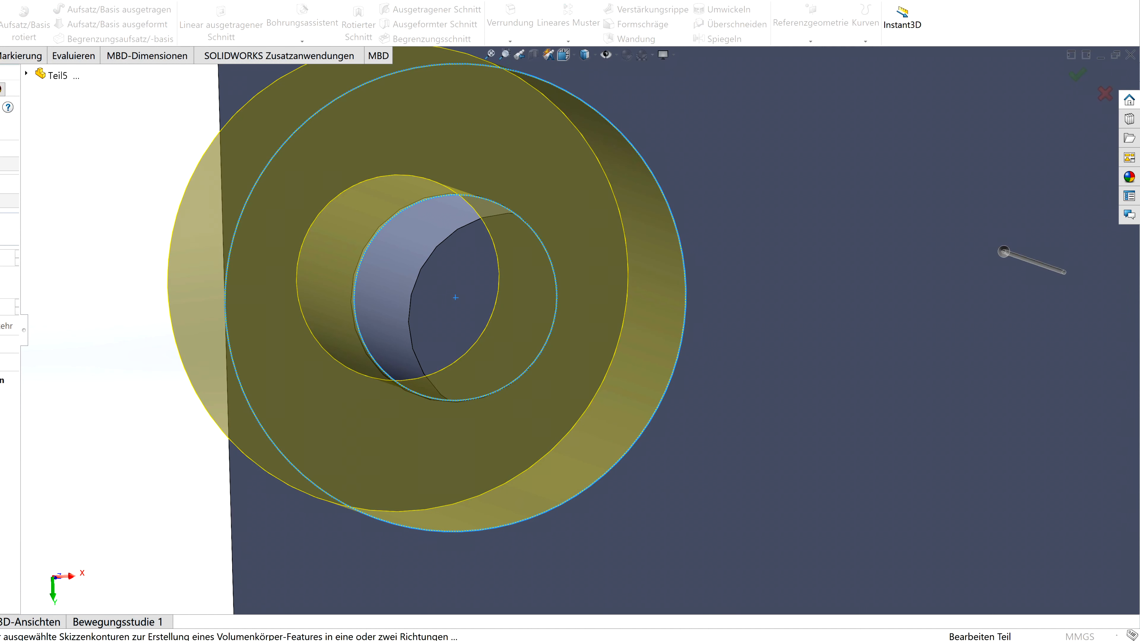
pyautogui.press('Return')
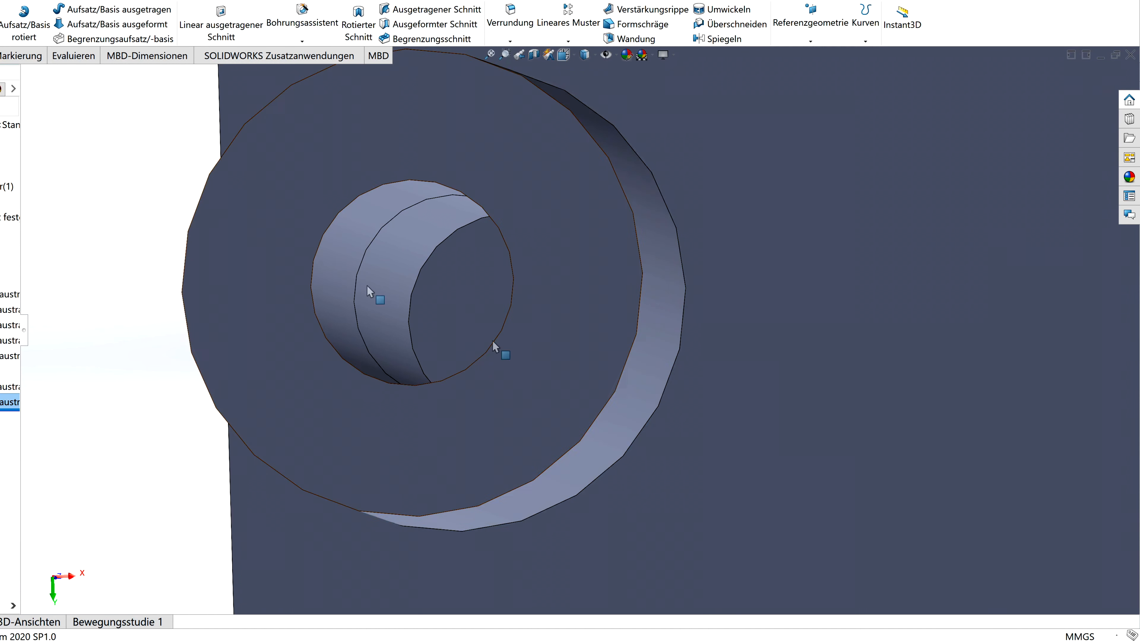
pyautogui.scroll(7, 577, 328)
pyautogui.scroll(-2, 709, 361)
pyautogui.moveTo(709, 361); pyautogui.dragTo(689, 316, button='middle')
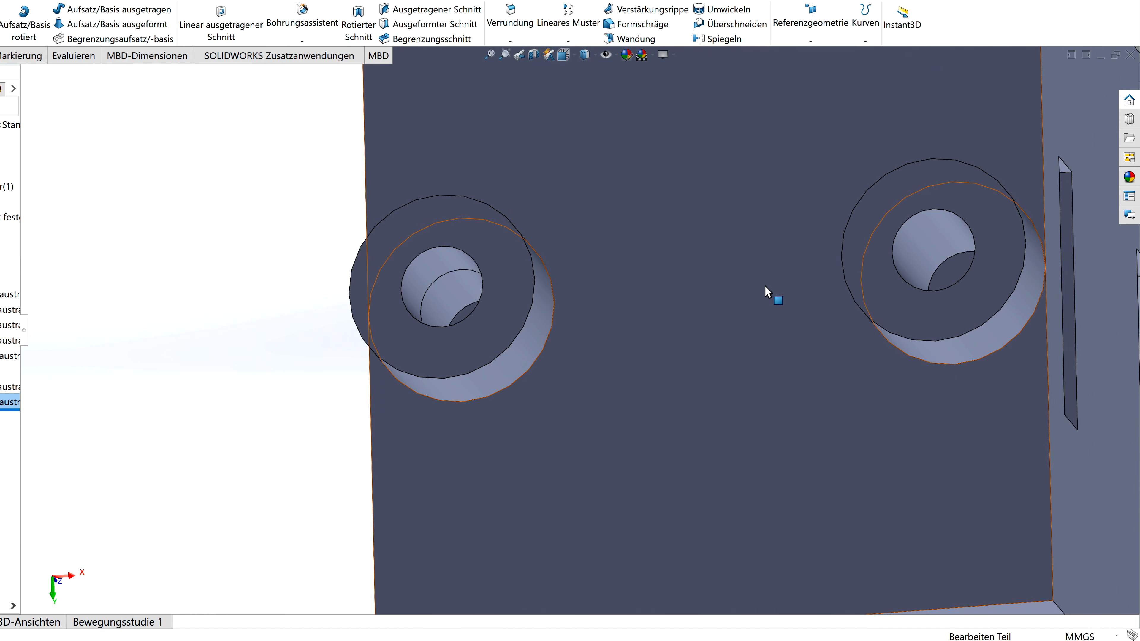
# - Chamfer the outer front edges of both ring bosses with a distance of 3 mm and an angle of 15 degrees
pyautogui.click(510, 41)
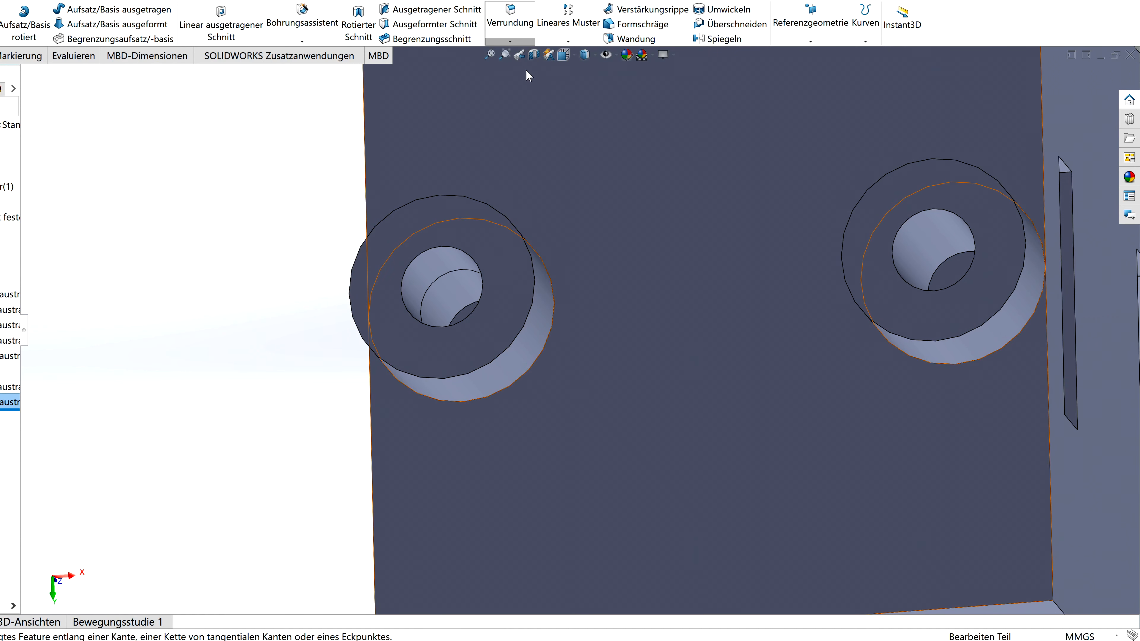
pyautogui.click(526, 68)
pyautogui.click(531, 313)
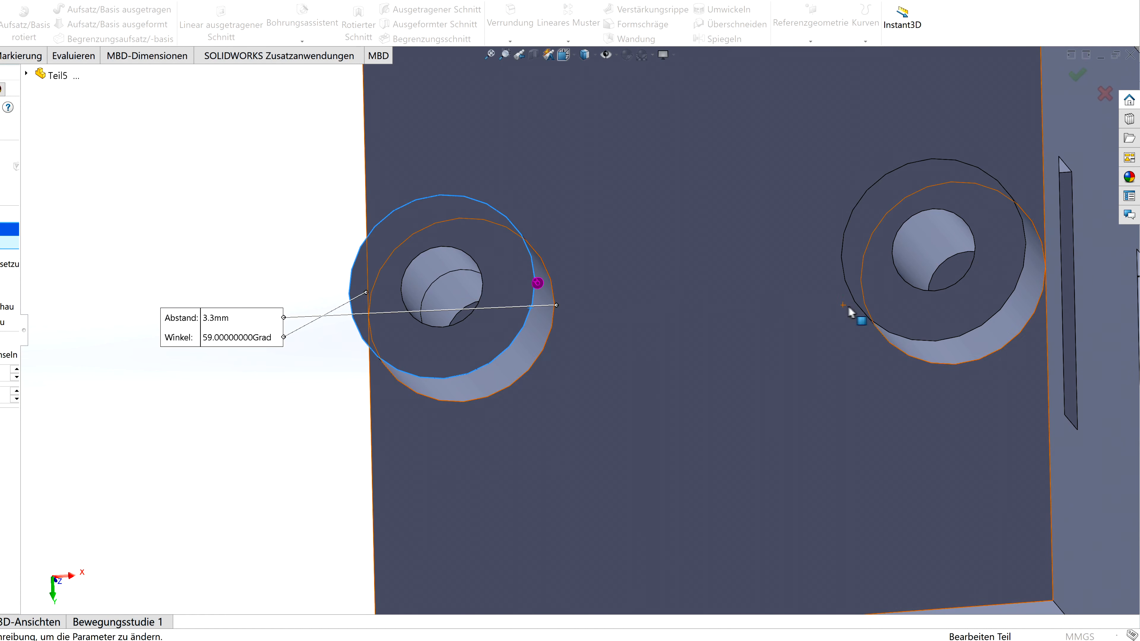
pyautogui.click(855, 309)
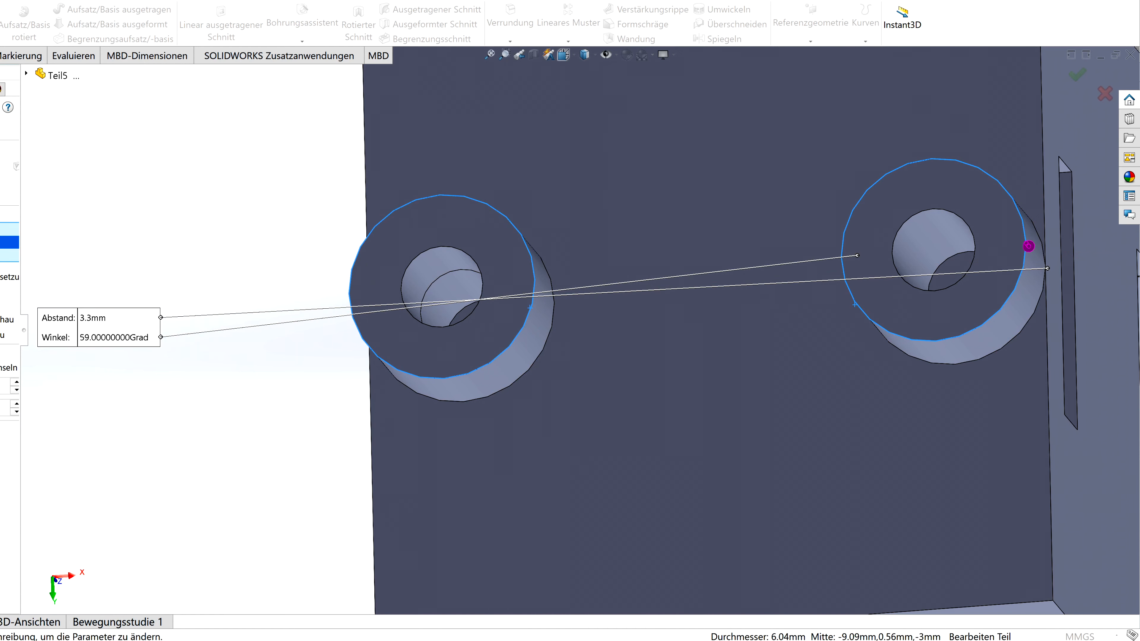
pyautogui.write('3')
pyautogui.press('Tab')
pyautogui.write('15')
pyautogui.press('Return')
pyautogui.click(1077, 75)
# - Sketch a narrow upright rectangle about 8 mm tall on the end face, beside the ring boss farther from the slotted side
pyautogui.scroll(1, 631, 348)
pyautogui.scroll(2, 674, 278)
pyautogui.moveTo(632, 349); pyautogui.dragTo(660, 320, button='middle')
pyautogui.scroll(-1, 624, 285)
pyautogui.click(1, 55)
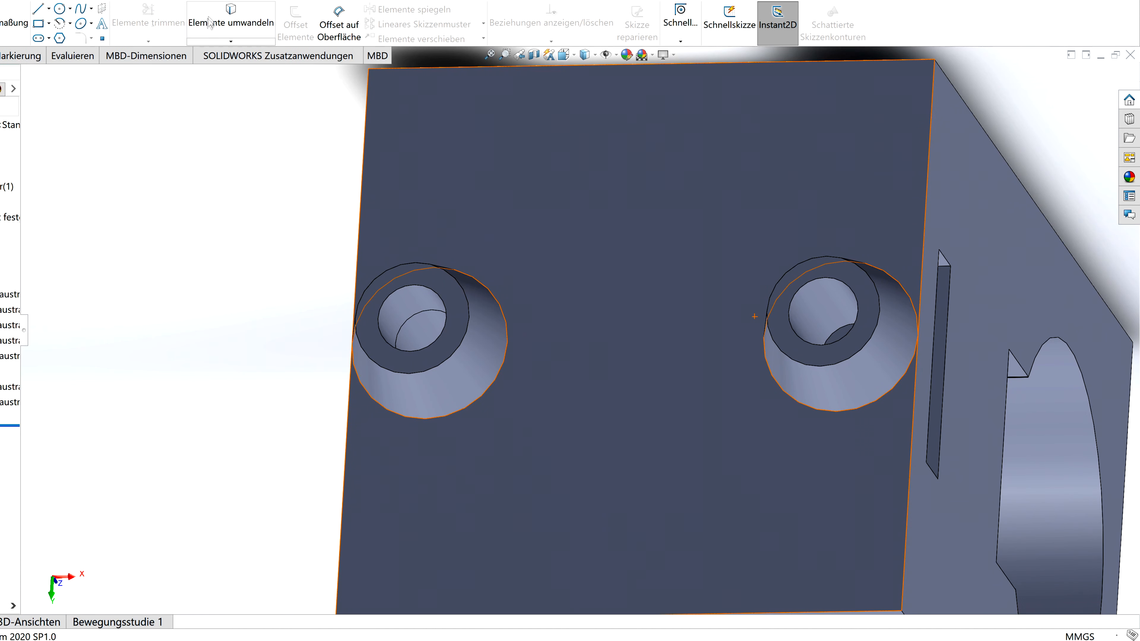
pyautogui.click(47, 27)
pyautogui.click(541, 237)
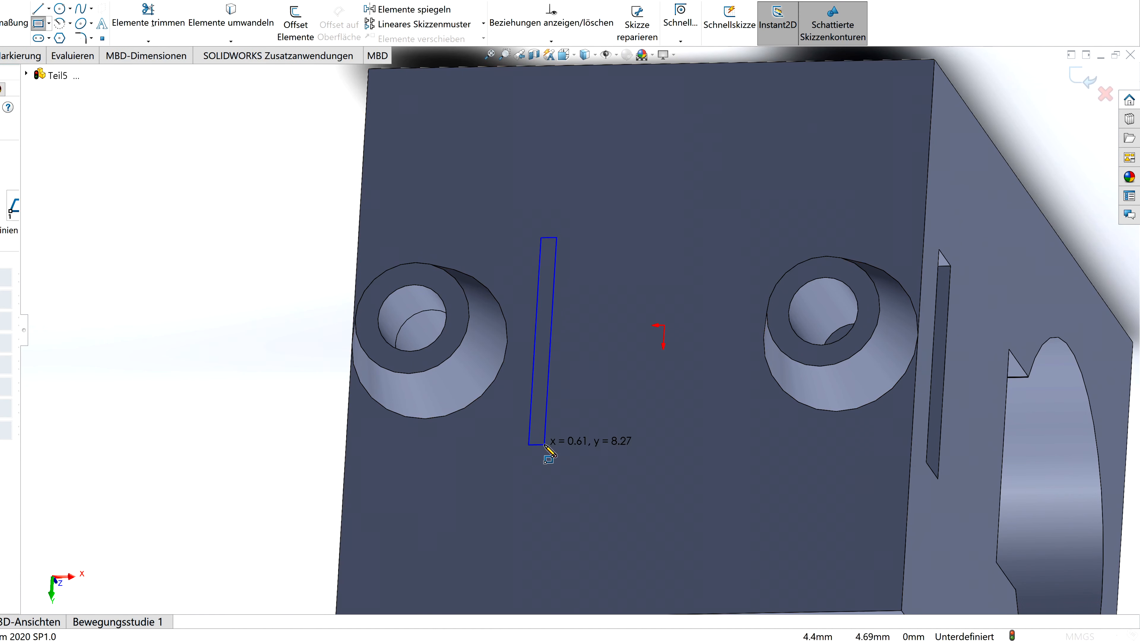
pyautogui.click(571, 443)
pyautogui.press('Escape')
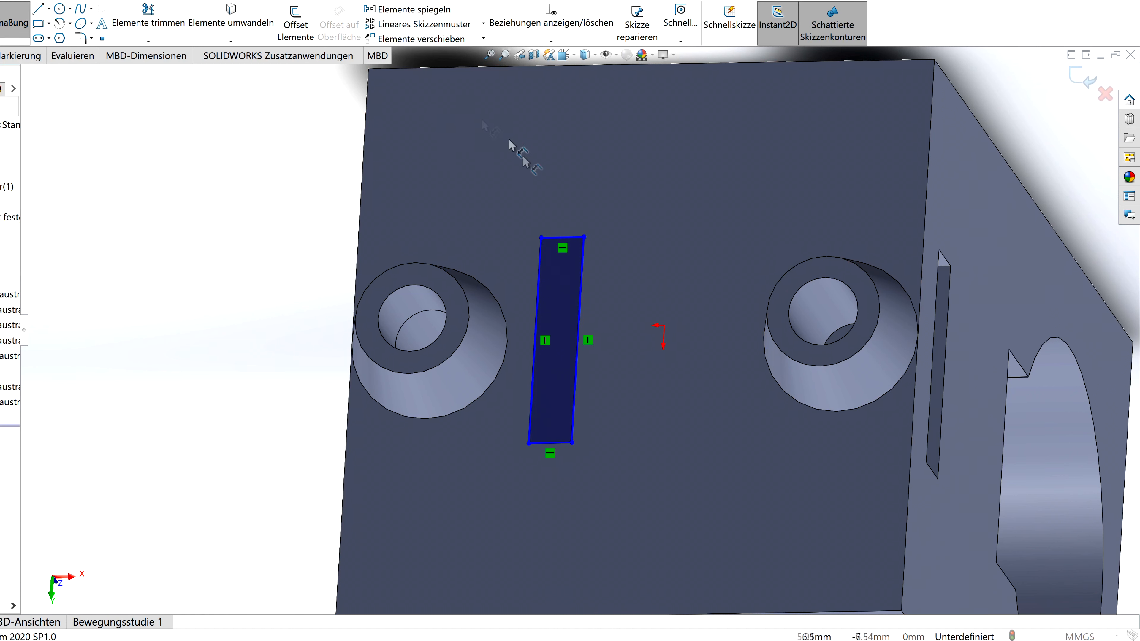
# - Dimension the rectangle 2.7 mm wide and 8.5 mm tall
pyautogui.click(563, 238)
pyautogui.press('Return')
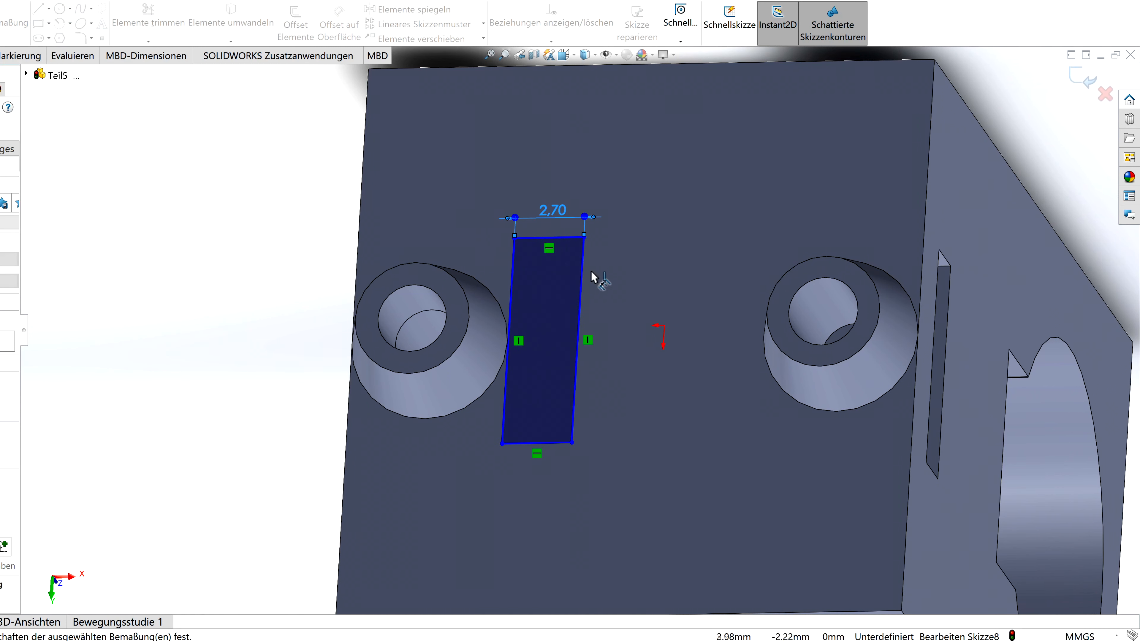
pyautogui.click(583, 286)
pyautogui.click(606, 295)
pyautogui.write('8,5')
pyautogui.press('Return')
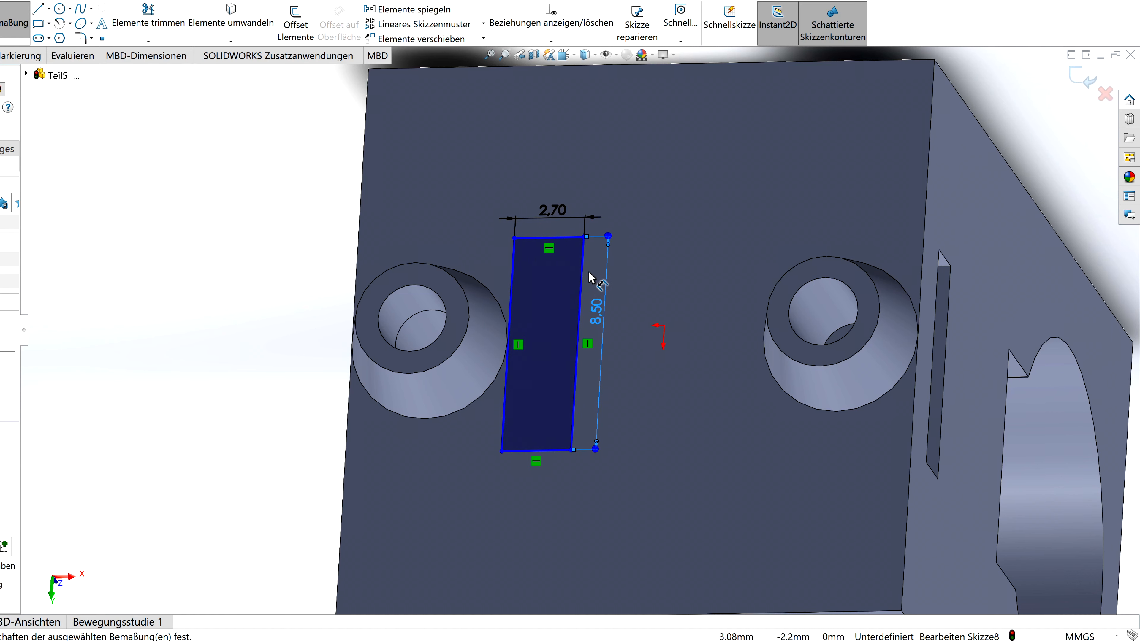
# - Make the rectangle's long side nearest the ring boss tangent to the boss's outer base edge
pyautogui.moveTo(532, 348)
pyautogui.mouseDown(button='middle')
pyautogui.moveTo(555, 291)
pyautogui.moveTo(521, 328)
pyautogui.mouseUp(button='middle')
pyautogui.scroll(-3, 521, 328)
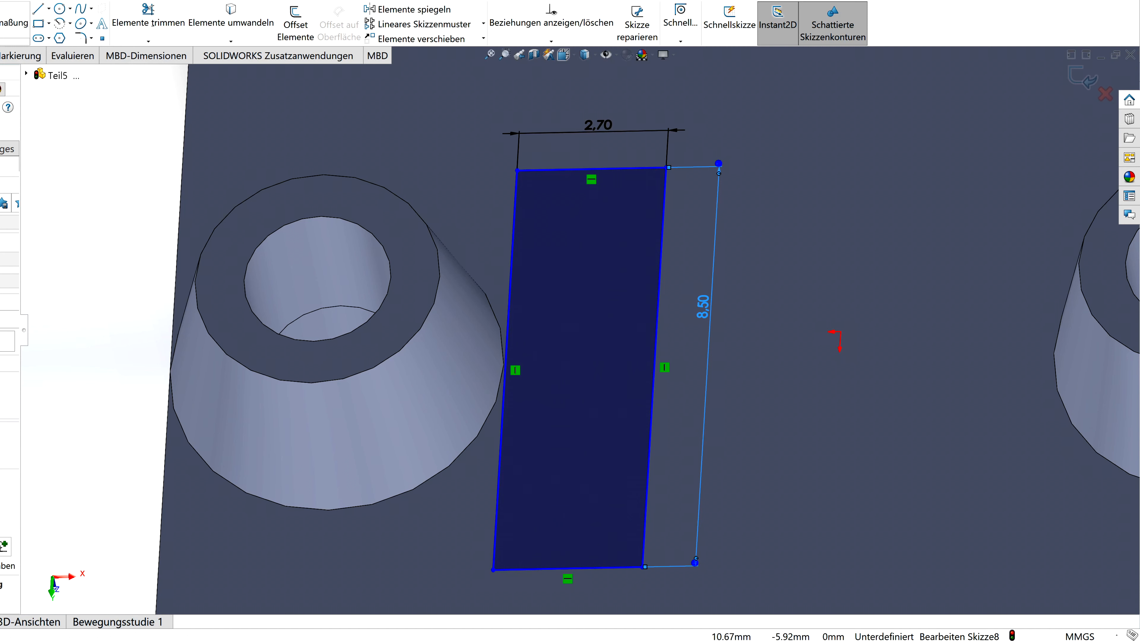
pyautogui.click(501, 429)
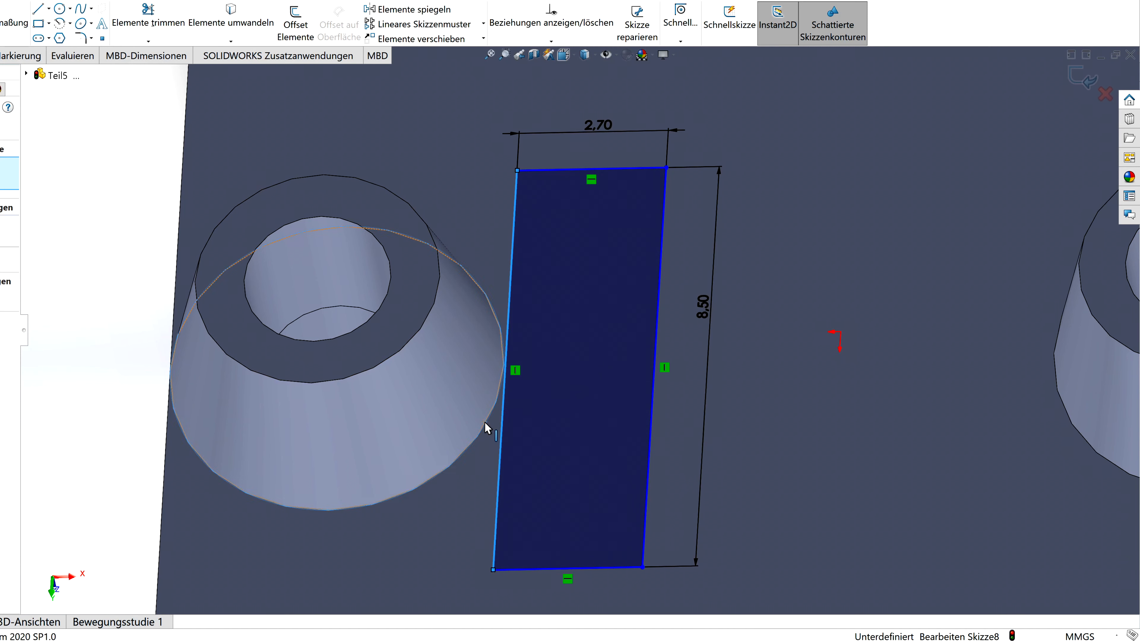
pyautogui.keyDown('ctrl'); pyautogui.click(487, 428); pyautogui.keyUp('ctrl')
pyautogui.scroll(4, 697, 394)
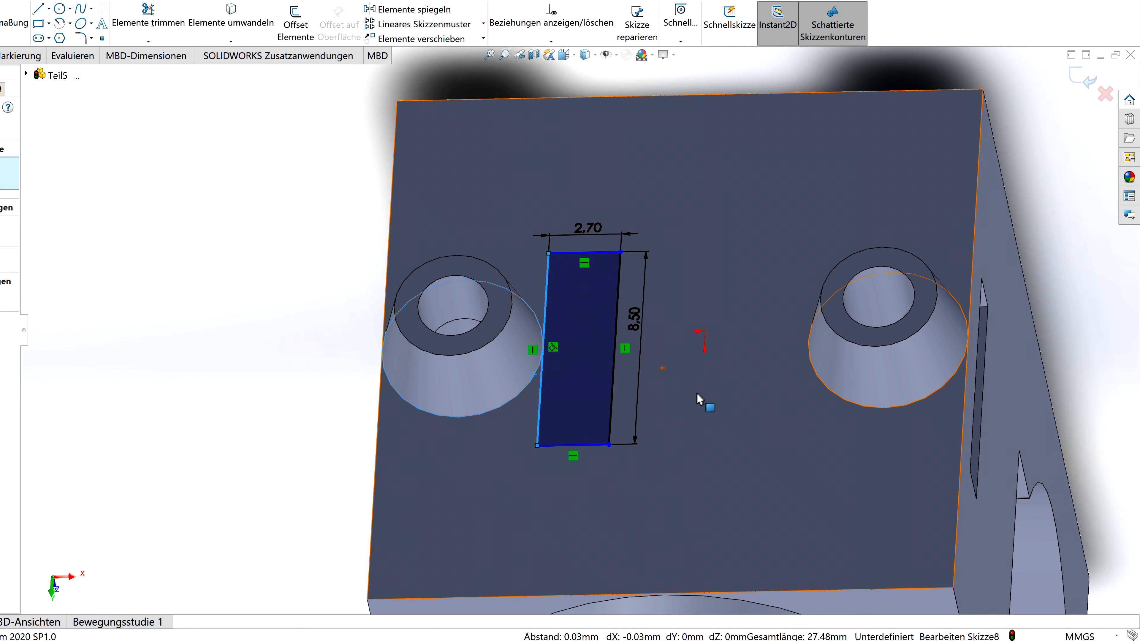
pyautogui.moveTo(697, 393); pyautogui.dragTo(712, 404, button='middle')
pyautogui.scroll(2, 710, 395)
pyautogui.moveTo(582, 366)
pyautogui.mouseDown(button='middle')
pyautogui.moveTo(615, 362)
pyautogui.moveTo(583, 407)
pyautogui.moveTo(585, 387)
pyautogui.mouseUp(button='middle')
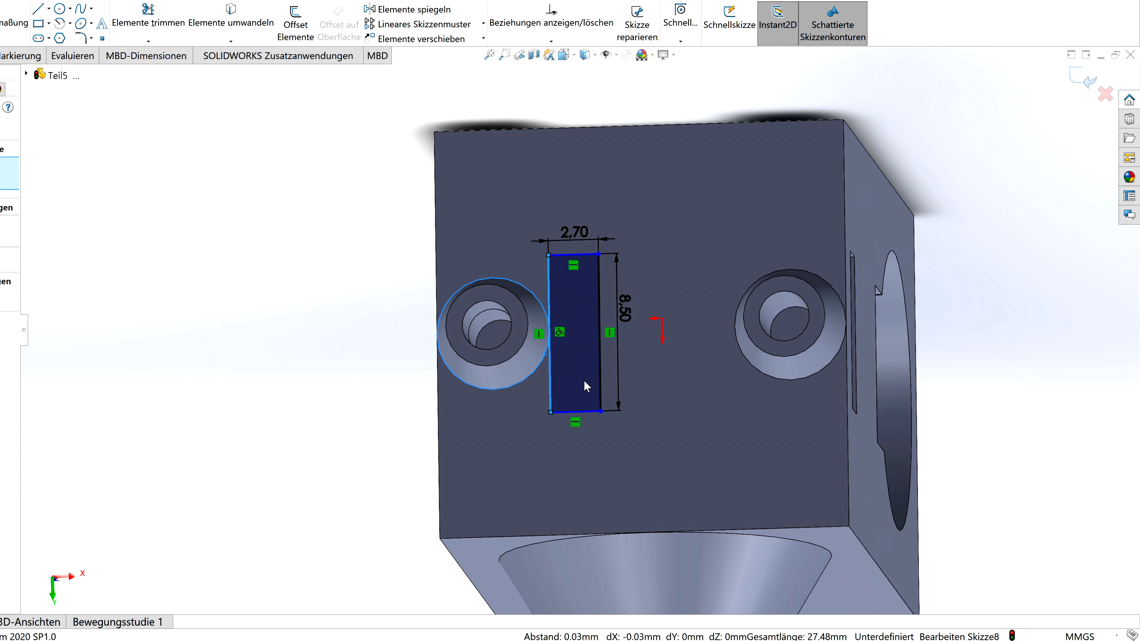
# - Dimension the rectangle's short side 6.8 mm from the end-face edge opposite the large conical boss
pyautogui.click(14, 22)
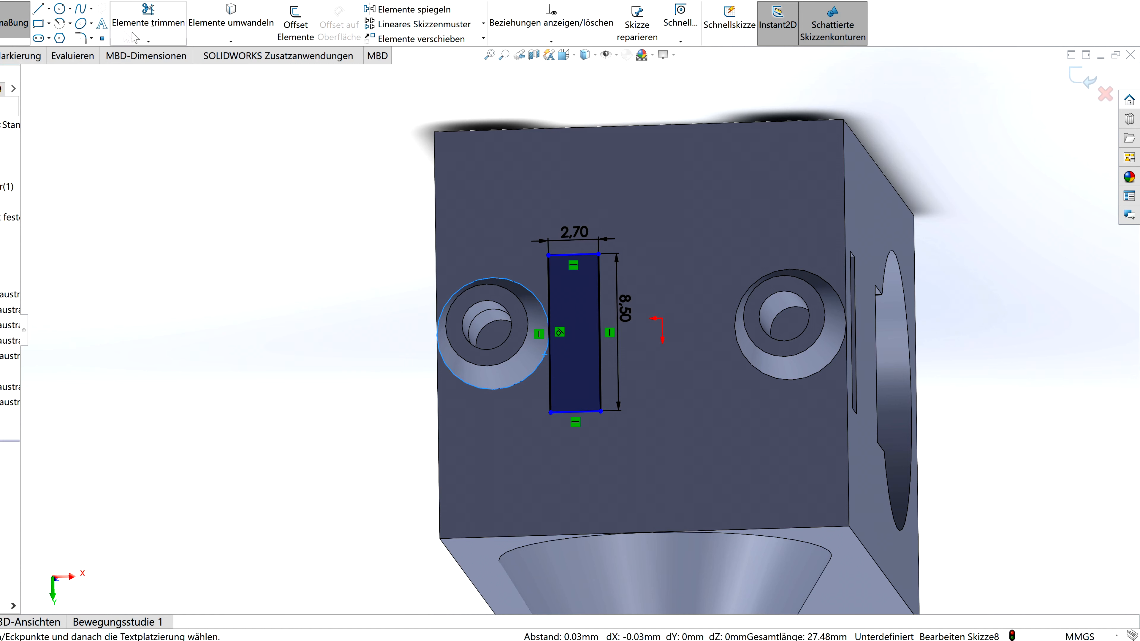
pyautogui.scroll(-2, 596, 284)
pyautogui.click(580, 259)
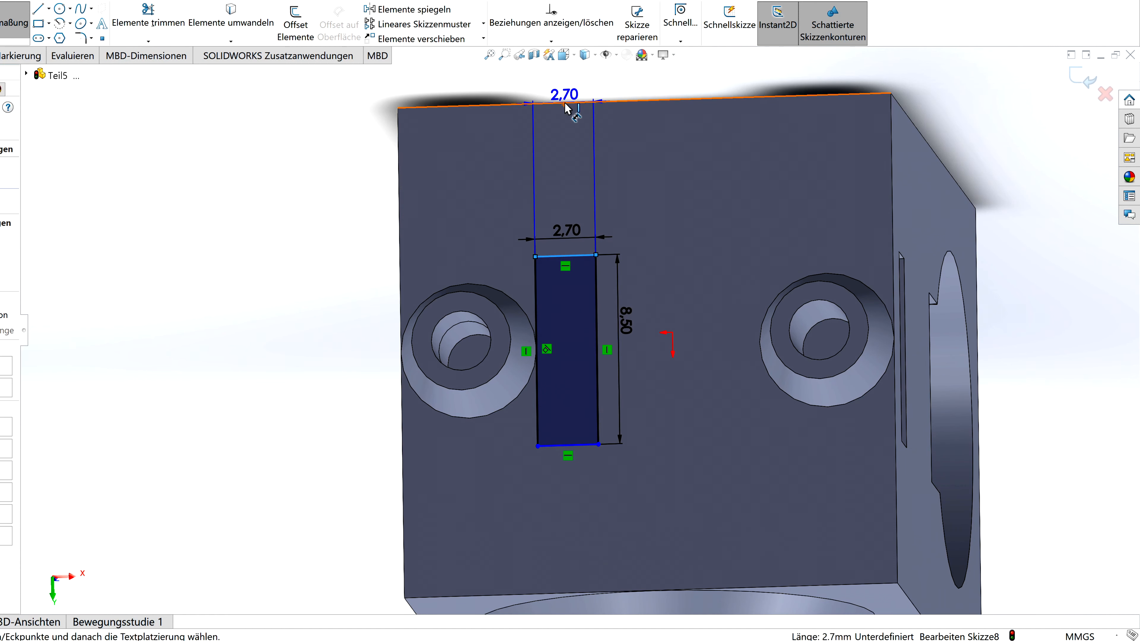
pyautogui.click(569, 102)
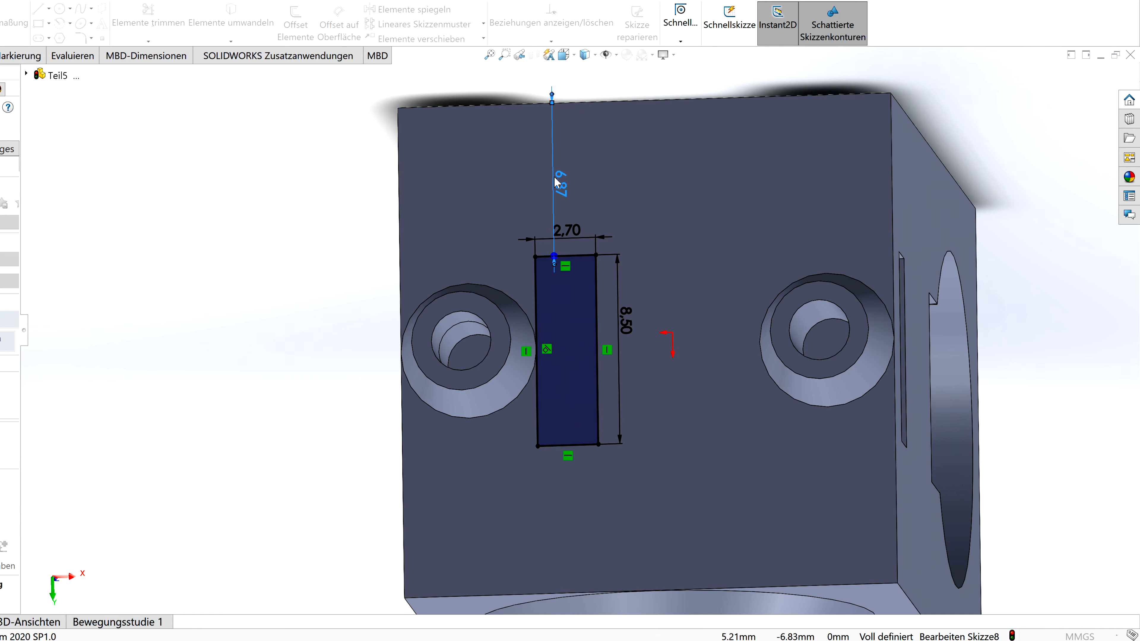
pyautogui.click(554, 176)
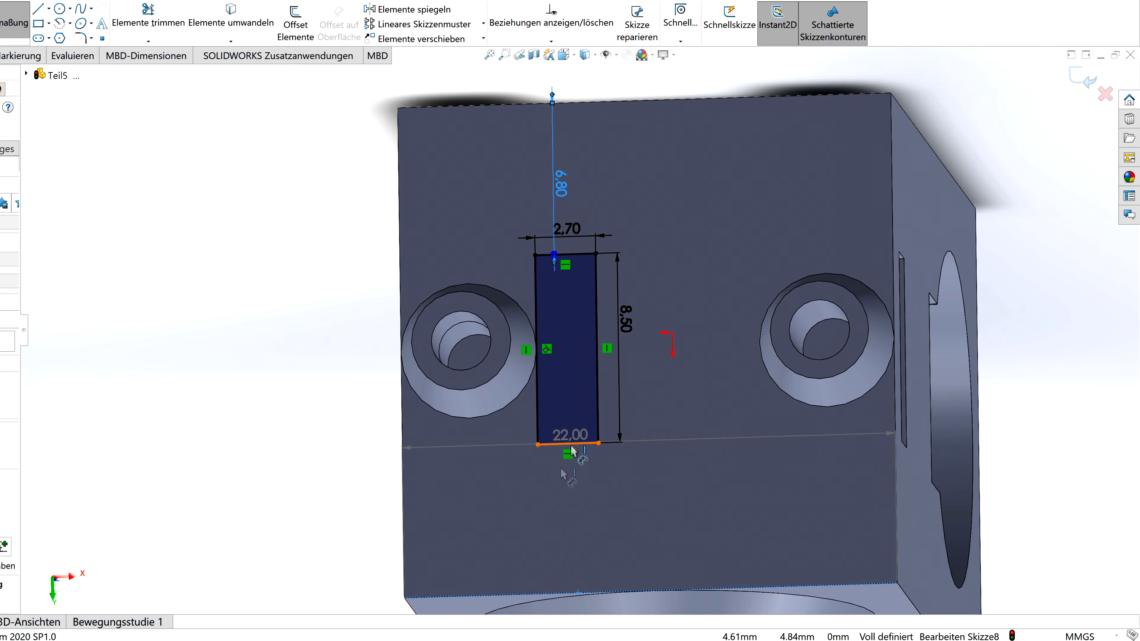
# - Check the distance from the rectangle's other short side to the end-face edge near the large conical boss with a temporary dimension
pyautogui.click(572, 450)
pyautogui.click(530, 497)
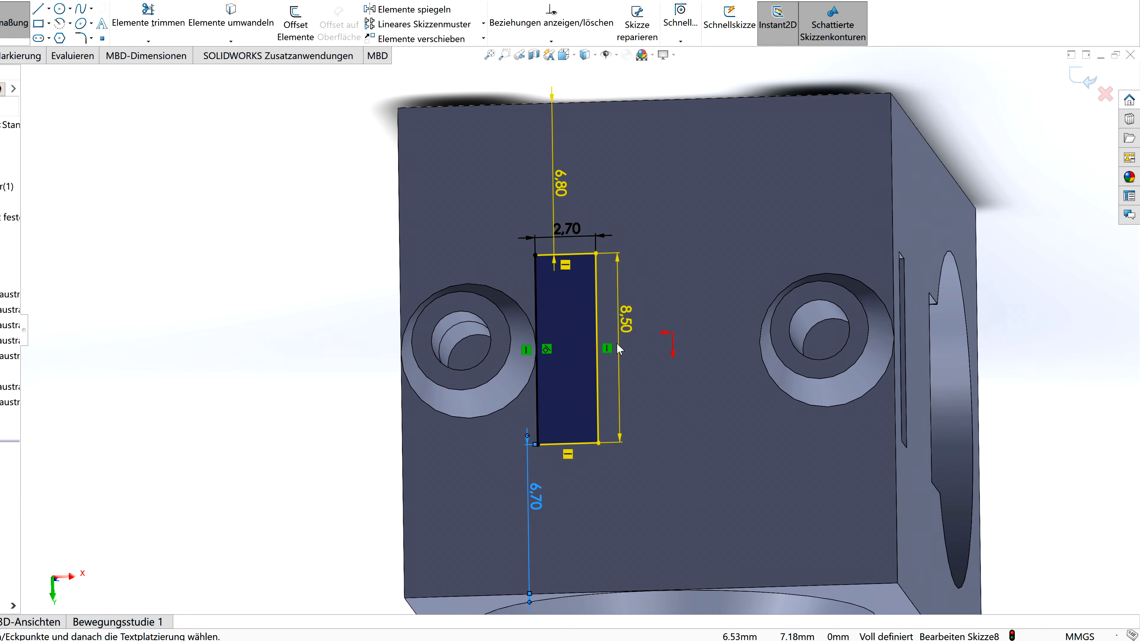
pyautogui.press('Delete')
# - Set the rectangle's distance from the end-face edge to 6.75 mm and cut-extrude the rectangle into the block
pyautogui.click(560, 185)
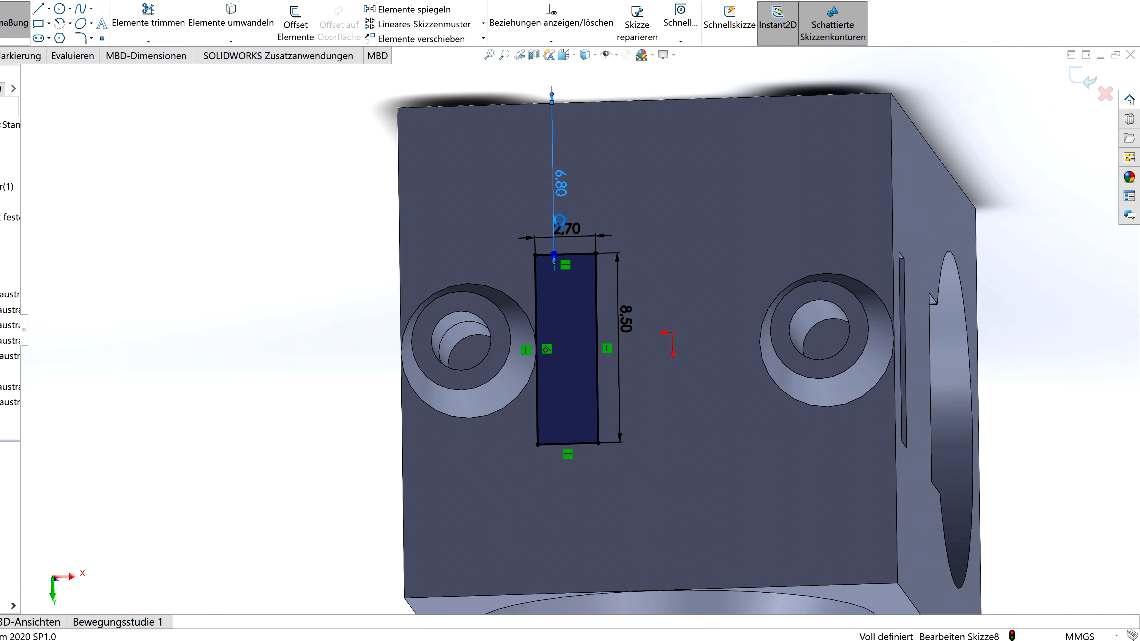
pyautogui.write('6,75')
pyautogui.press('Return')
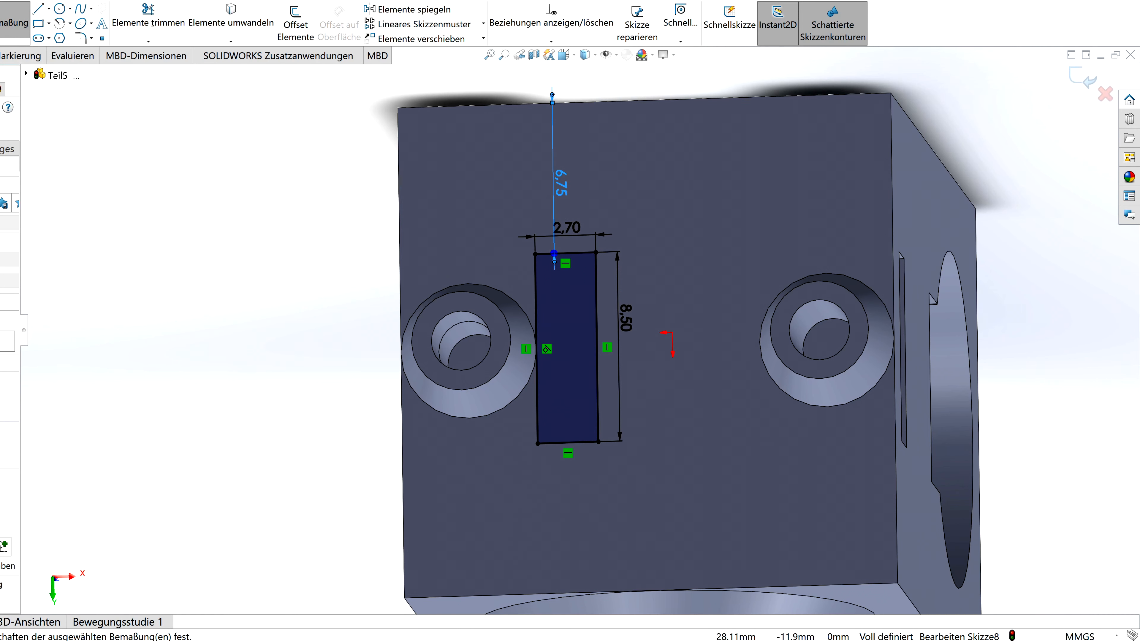
pyautogui.click(231, 23)
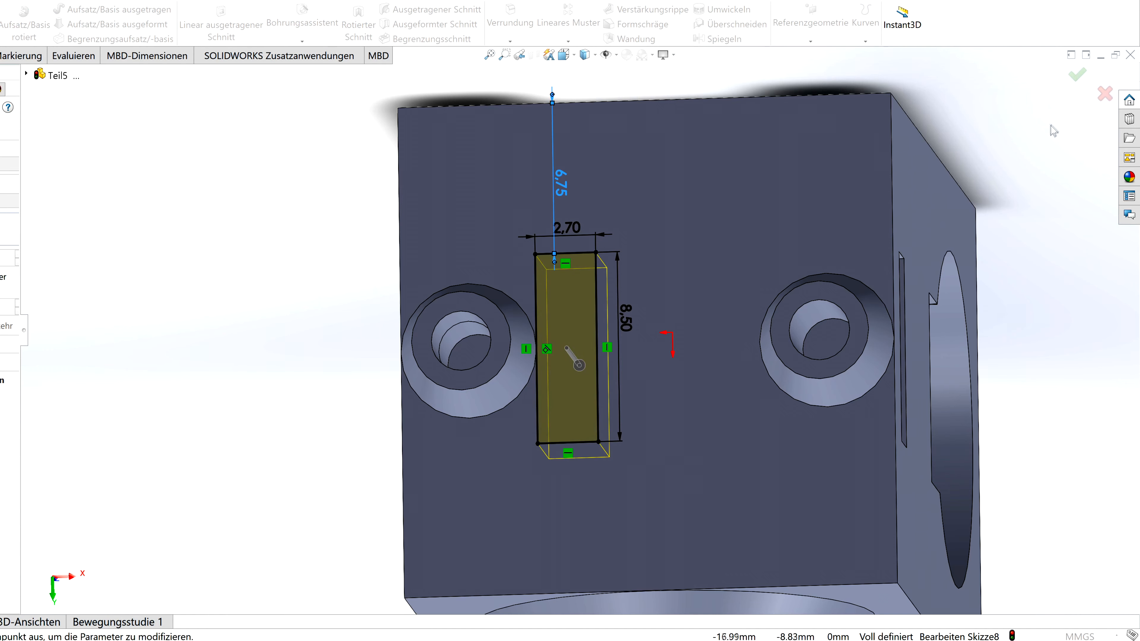
pyautogui.click(1079, 76)
# - Sketch a rectangle about 9.7 mm long and 2.7 mm high on the side face, just below the nearest small ring boss
pyautogui.moveTo(541, 400)
pyautogui.mouseDown(button='middle')
pyautogui.moveTo(636, 102)
pyautogui.moveTo(517, 423)
pyautogui.moveTo(482, 418)
pyautogui.moveTo(496, 386)
pyautogui.mouseUp(button='middle')
pyautogui.click(1, 56)
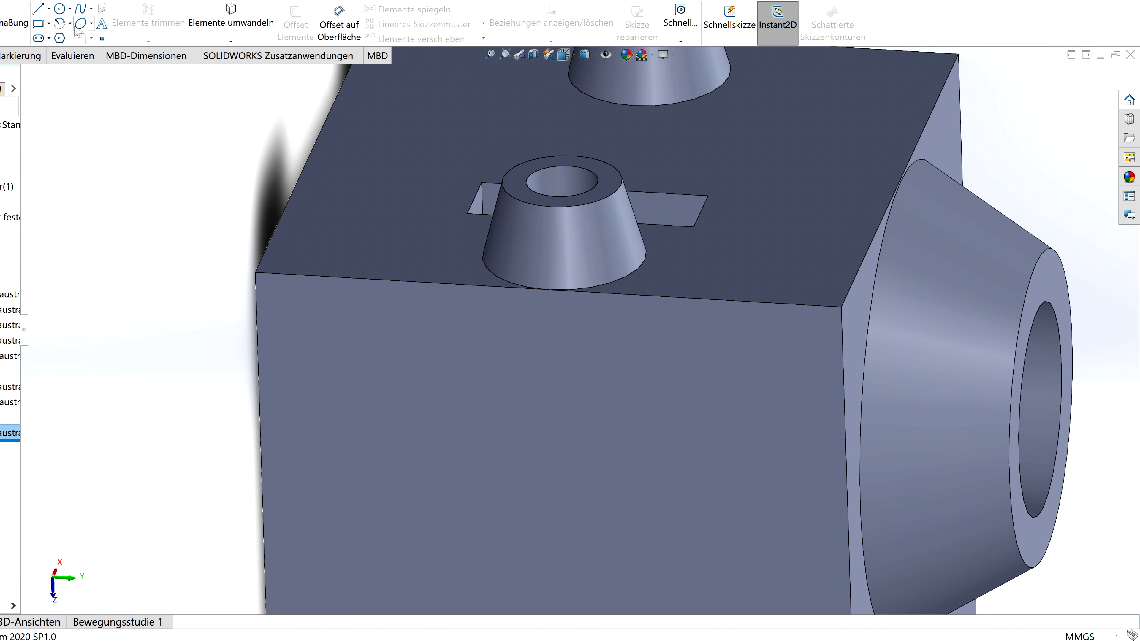
pyautogui.click(437, 376)
pyautogui.click(432, 362)
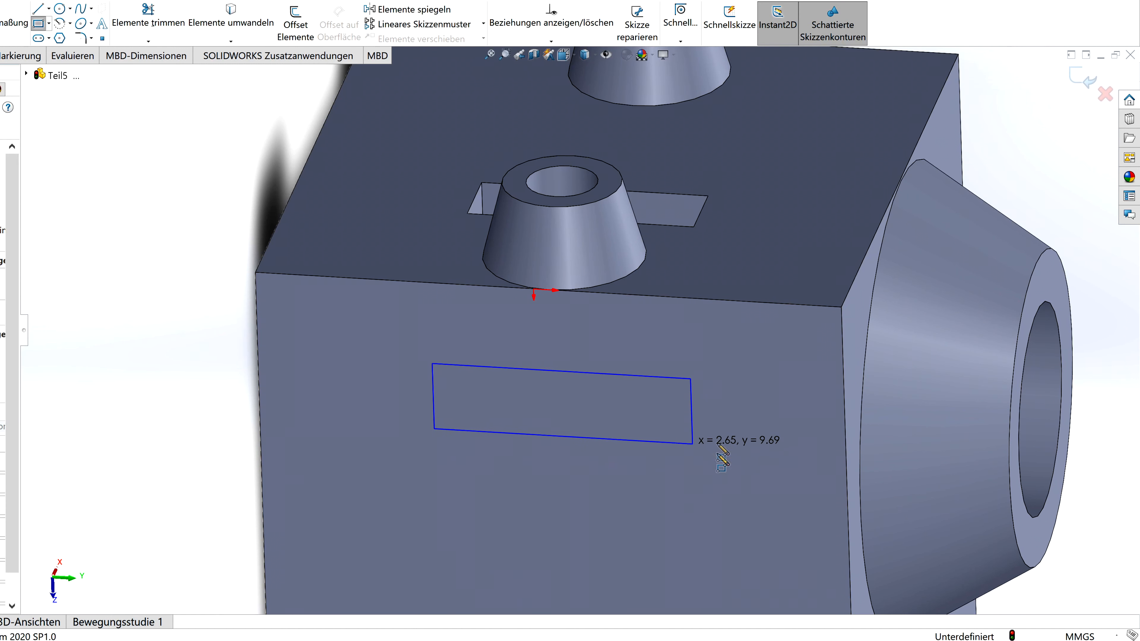
pyautogui.click(693, 444)
# - Dimension the side-face rectangle's long side 8.5 mm
pyautogui.click(1, 24)
pyautogui.click(552, 373)
pyautogui.click(552, 357)
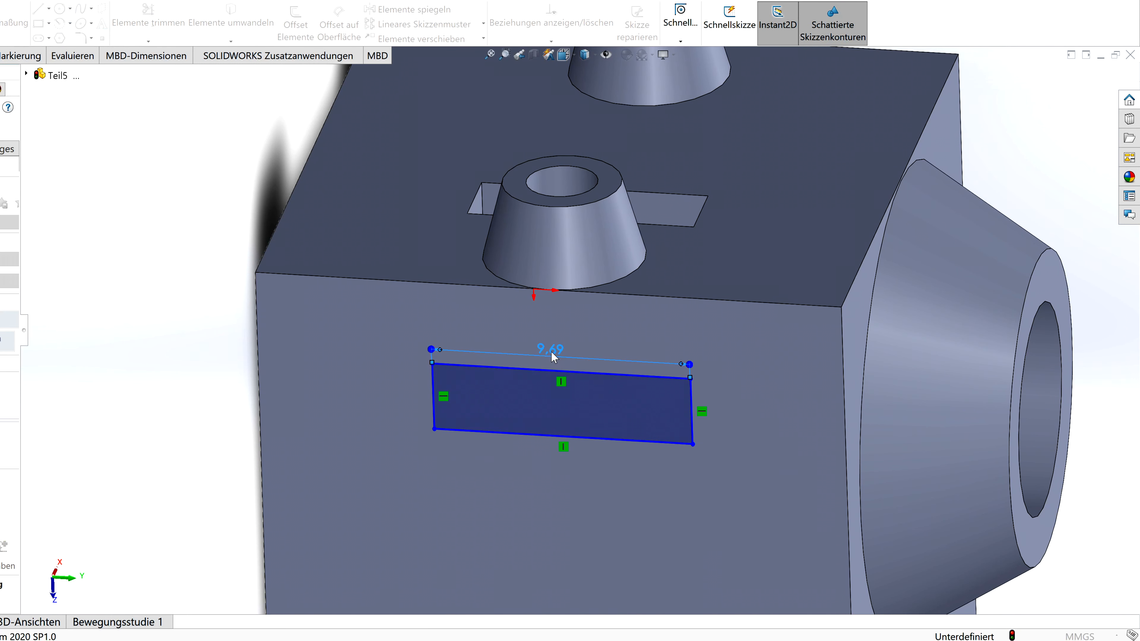
pyautogui.write('8,5')
pyautogui.press('Return')
# - Dimension the rectangle 2.5 mm from the end-face edge and 6.75 mm from the side-face edge opposite the large conical boss
pyautogui.click(593, 376)
pyautogui.click(648, 295)
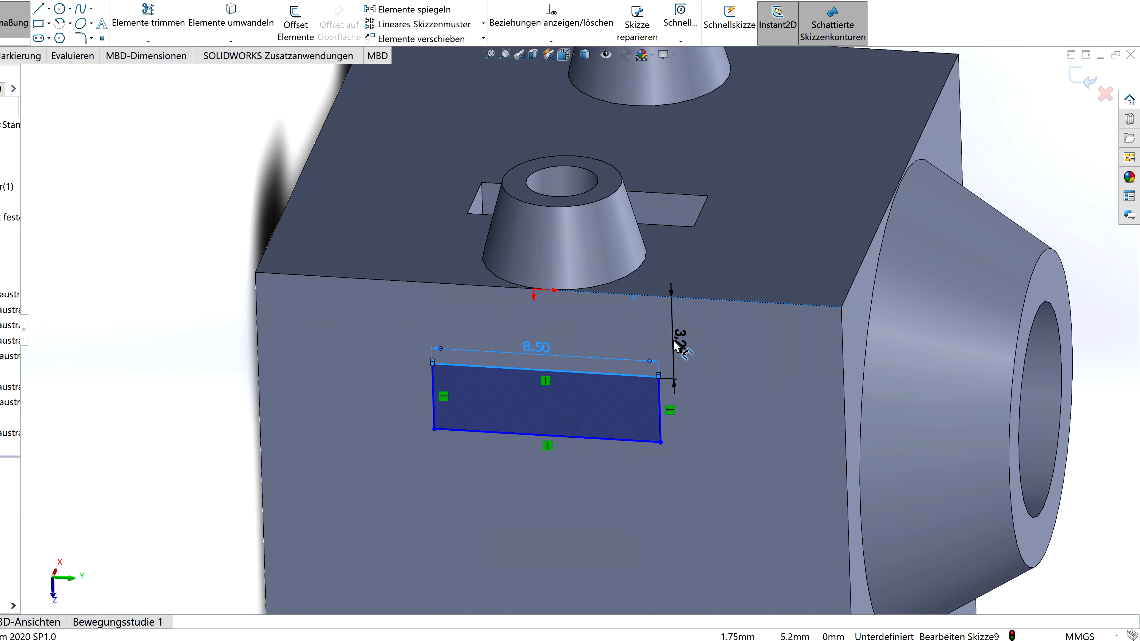
pyautogui.click(647, 339)
pyautogui.write('2,5')
pyautogui.press('Return')
pyautogui.click(438, 400)
pyautogui.click(259, 368)
pyautogui.click(371, 355)
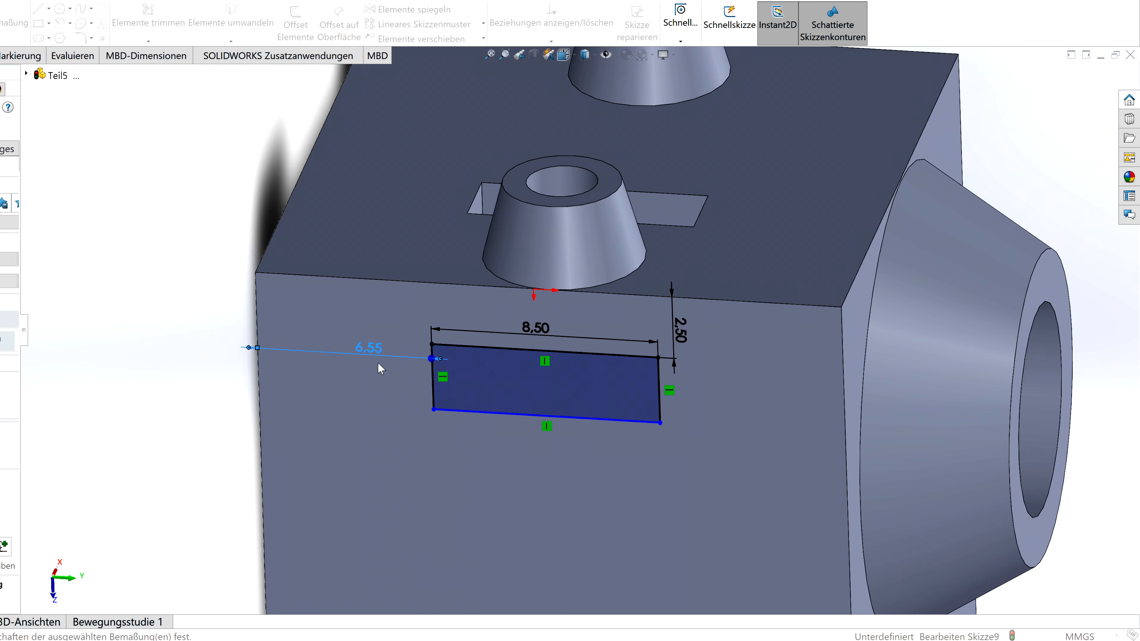
pyautogui.write('6,75')
pyautogui.press('Return')
# - Cut-extrude the side-face rectangle into the block
pyautogui.click(220, 22)
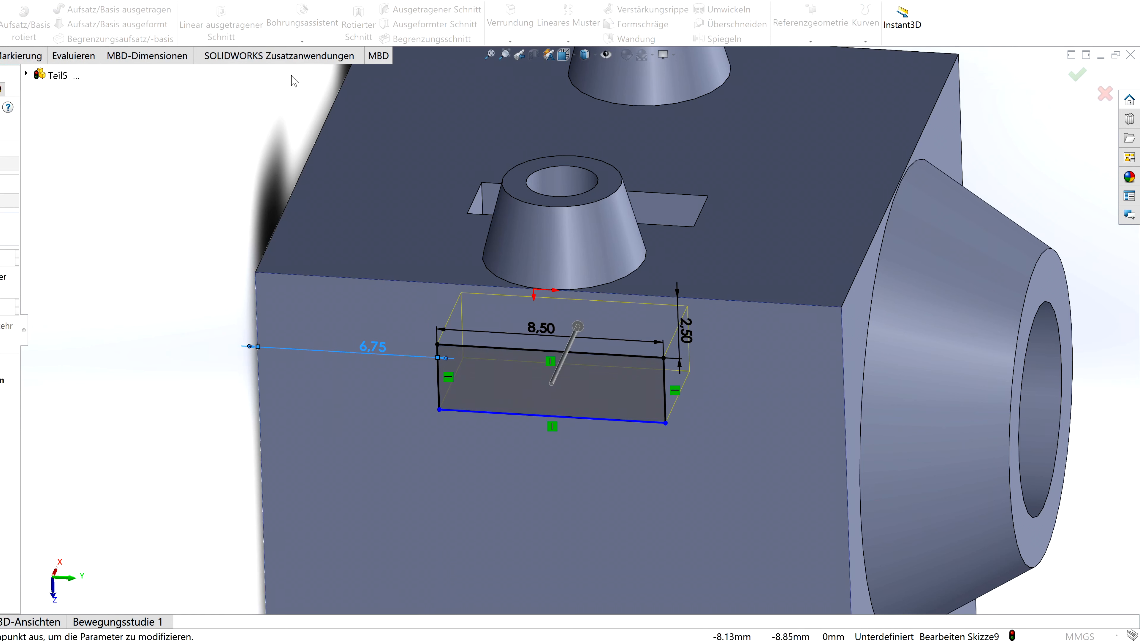
pyautogui.click(314, 146)
pyautogui.moveTo(450, 227); pyautogui.dragTo(407, 367, button='middle')
pyautogui.click(1077, 75)
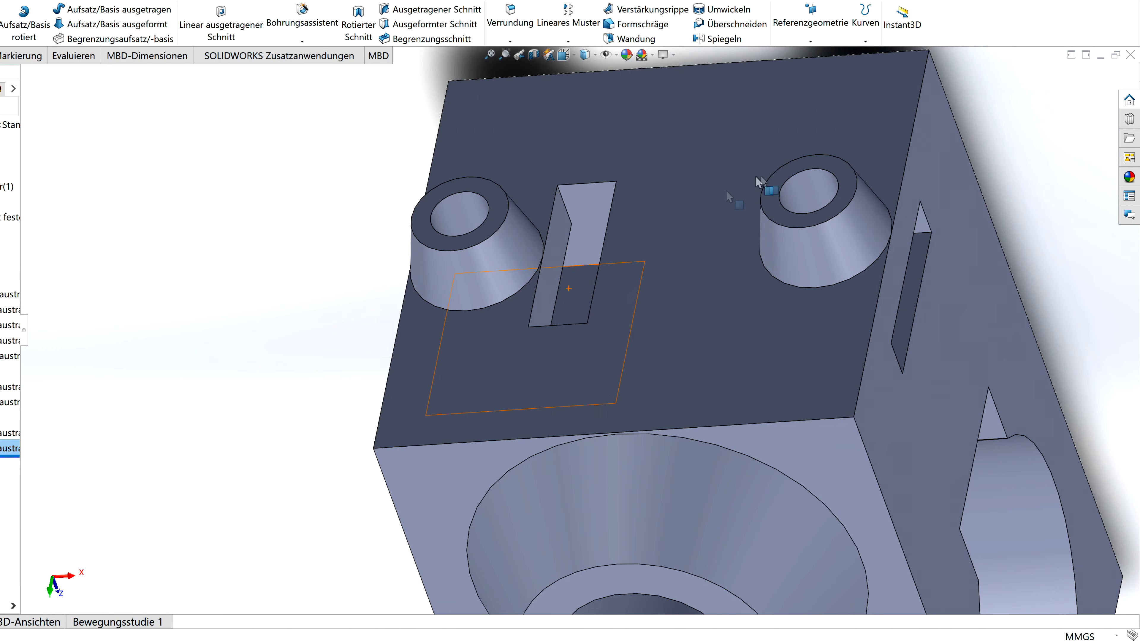
# - Chamfer the end-face pocket's long edge that faces away from the adjacent small ring boss
pyautogui.click(73, 56)
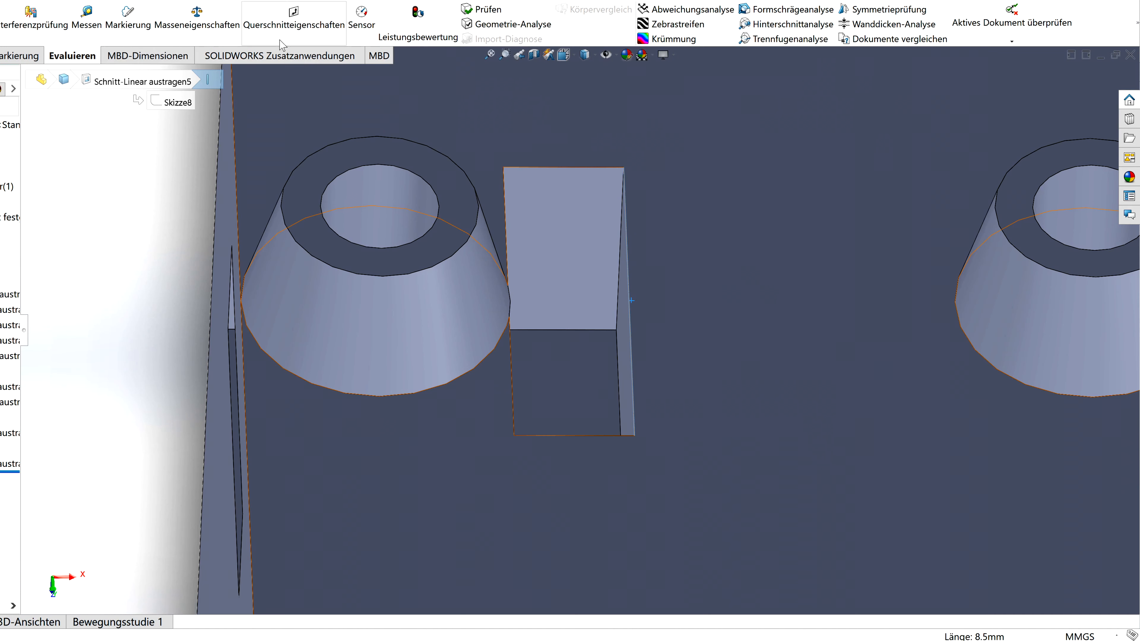
pyautogui.click(2, 56)
pyautogui.click(523, 42)
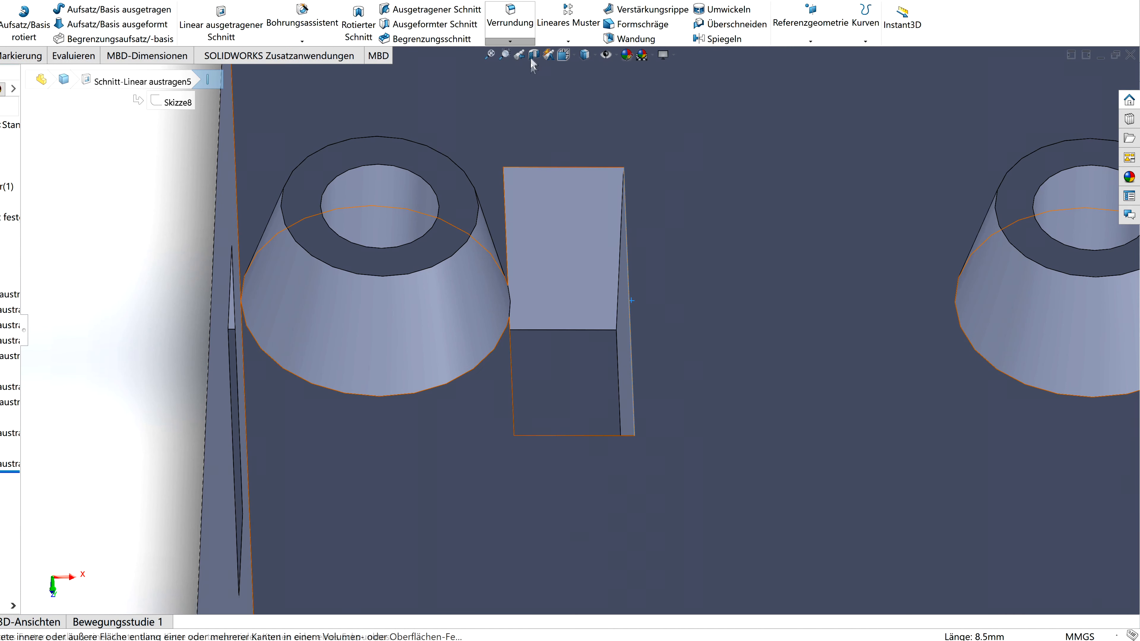
pyautogui.click(539, 66)
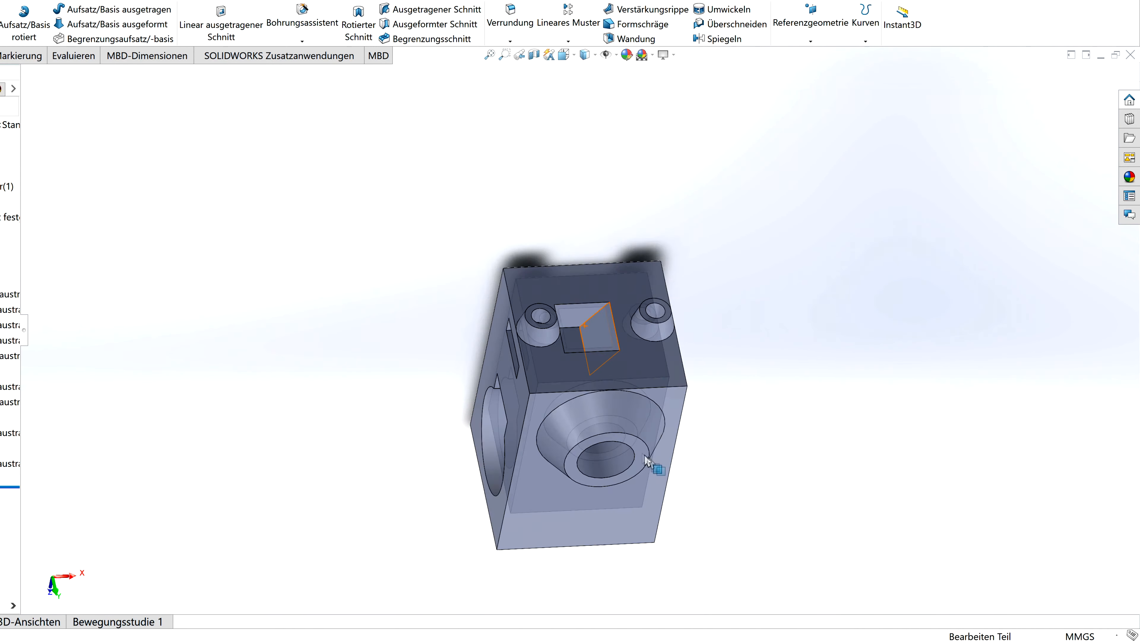
# - Fillet the block's four long edges with a 2.5 mm radius
pyautogui.scroll(-5, 600, 395)
pyautogui.moveTo(574, 391); pyautogui.dragTo(468, 312, button='middle')
pyautogui.scroll(4, 755, 509)
pyautogui.scroll(-2, 571, 265)
pyautogui.scroll(-2, 571, 264)
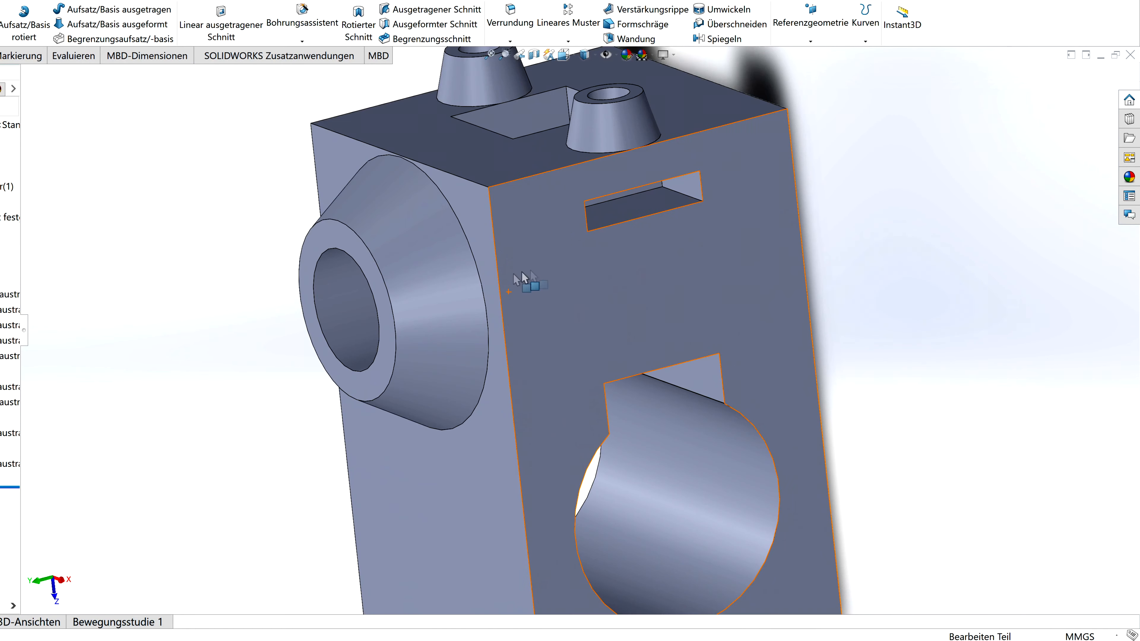
pyautogui.click(497, 283)
pyautogui.click(510, 16)
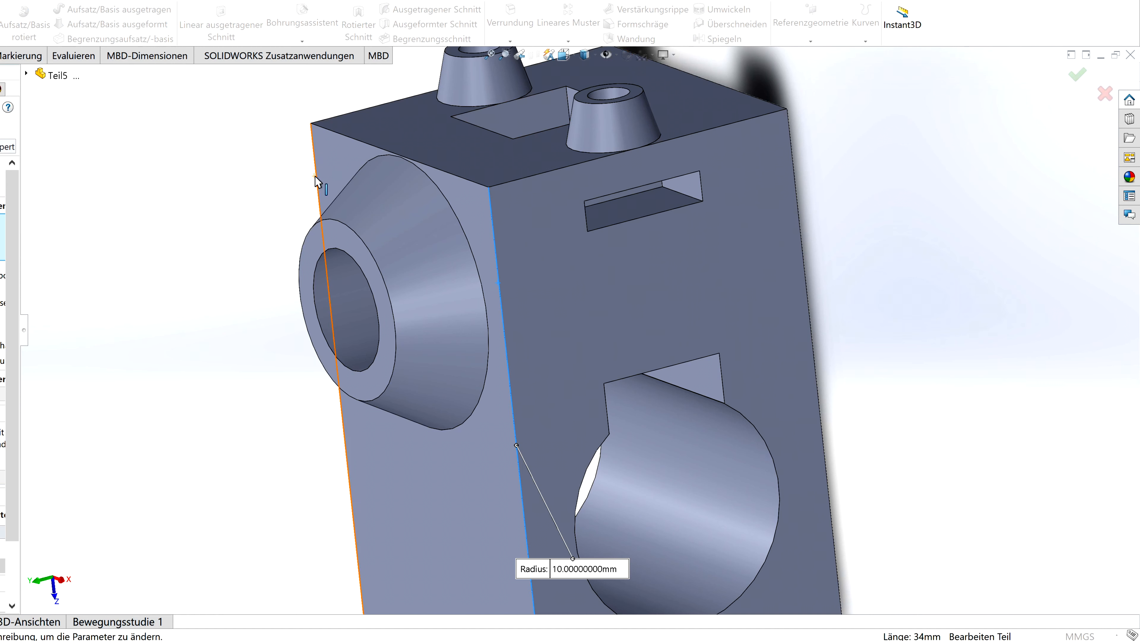
pyautogui.moveTo(799, 211); pyautogui.dragTo(810, 93, button='middle')
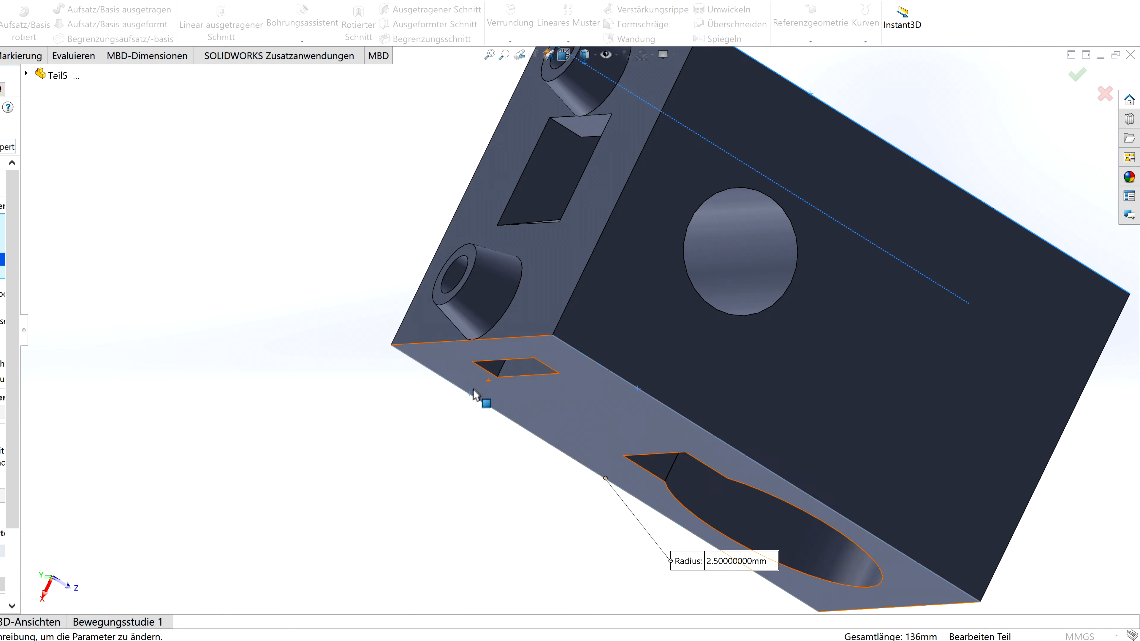
pyautogui.moveTo(476, 397); pyautogui.dragTo(686, 247, button='middle')
pyautogui.click(1073, 79)
pyautogui.moveTo(936, 164); pyautogui.dragTo(702, 439, button='middle')
pyautogui.scroll(-1, 702, 435)
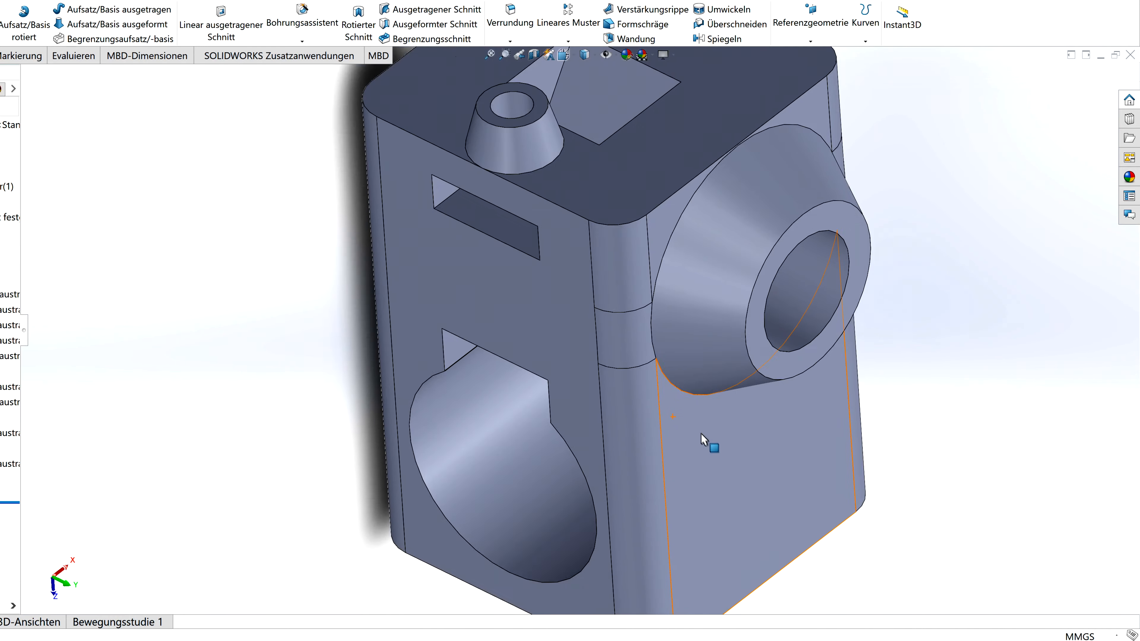